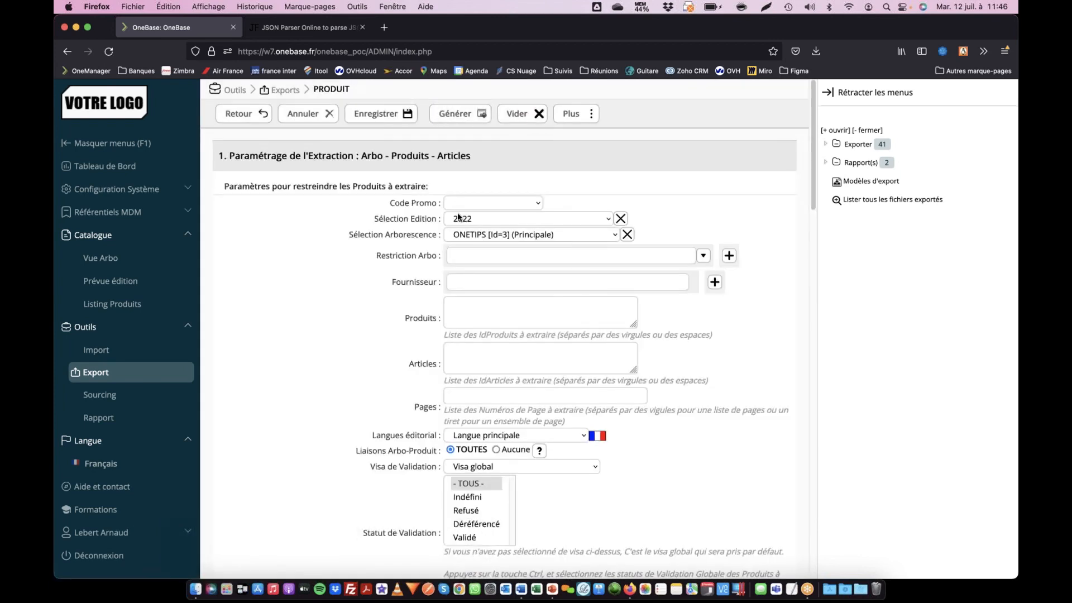
- Clear the Onetips export model so the product extraction uses no model
scroll(404, 268, down, 5)
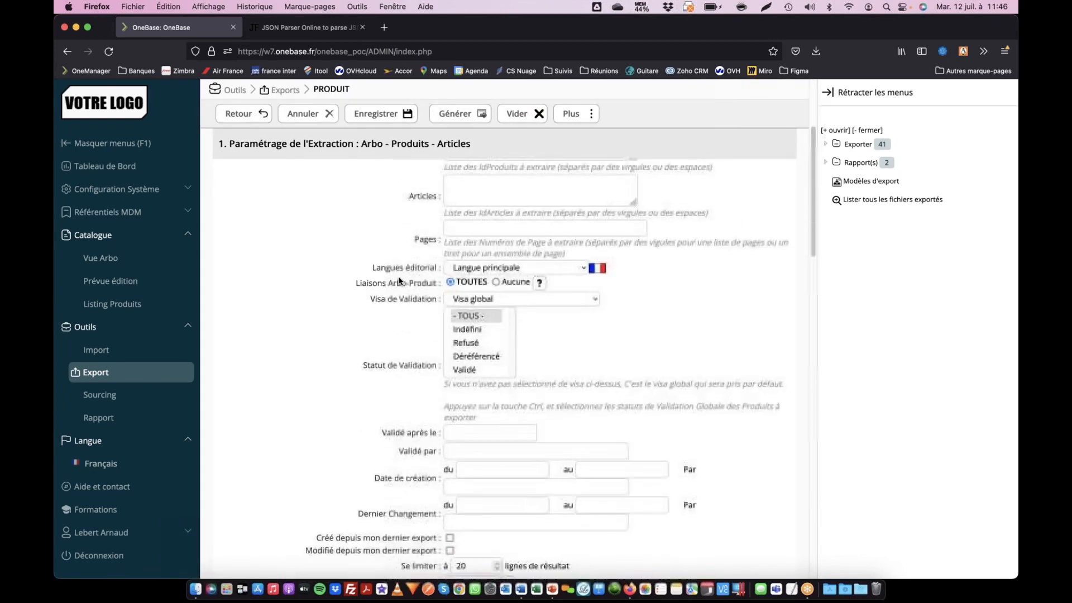
click(472, 455)
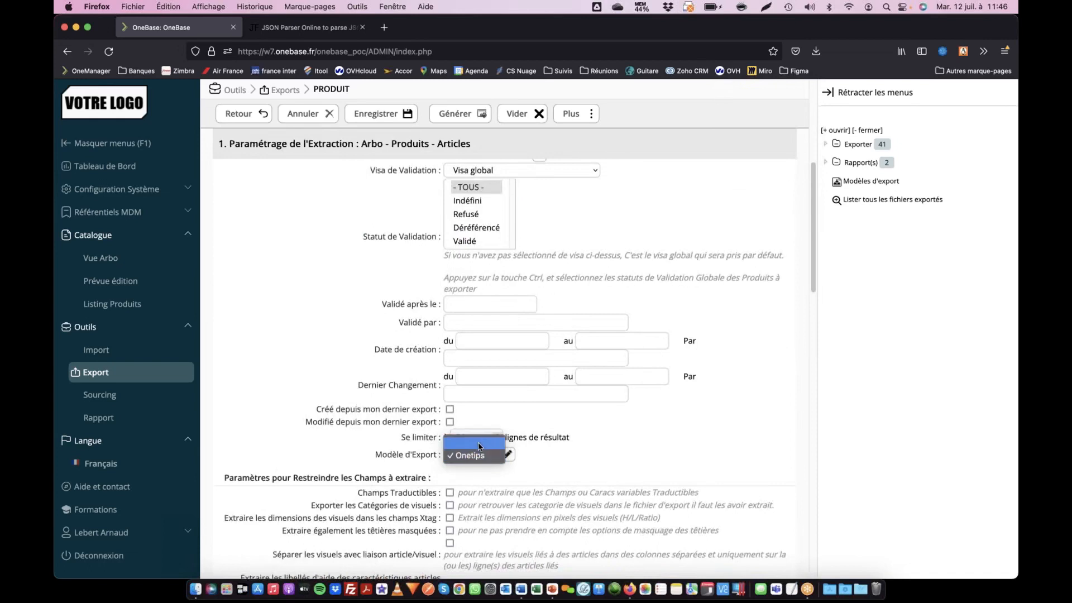
click(469, 444)
- Set the maximum number of Arbos columns to 4 in the column limits
scroll(376, 458, down, 3)
scroll(373, 457, down, 7)
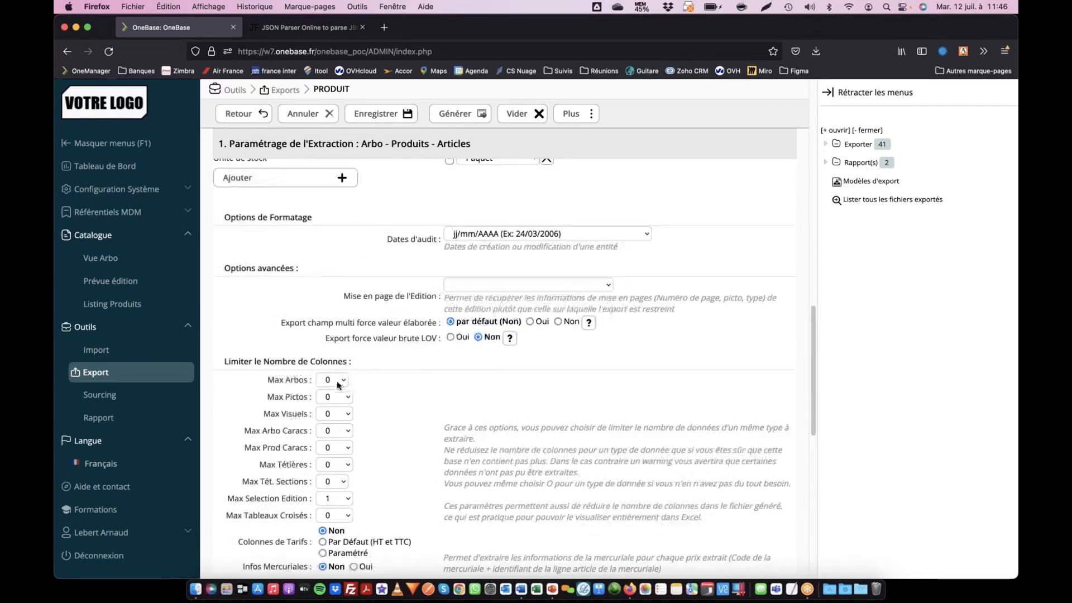
click(331, 385)
click(330, 430)
- Choose XLSX as the extraction file format and launch the product extraction and file generation
scroll(370, 421, down, 4)
scroll(383, 414, down, 3)
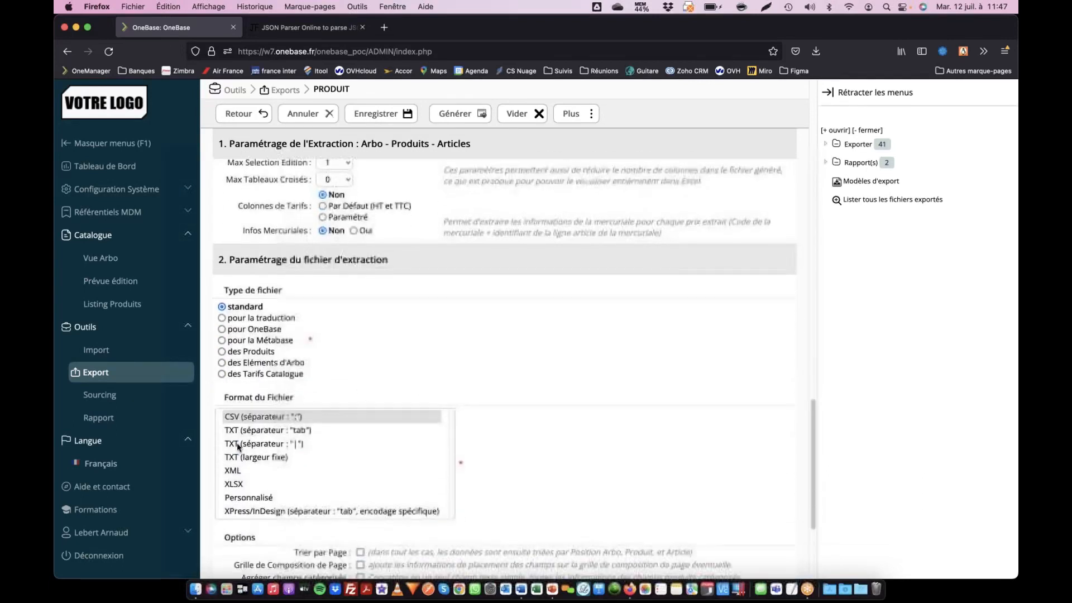
click(243, 468)
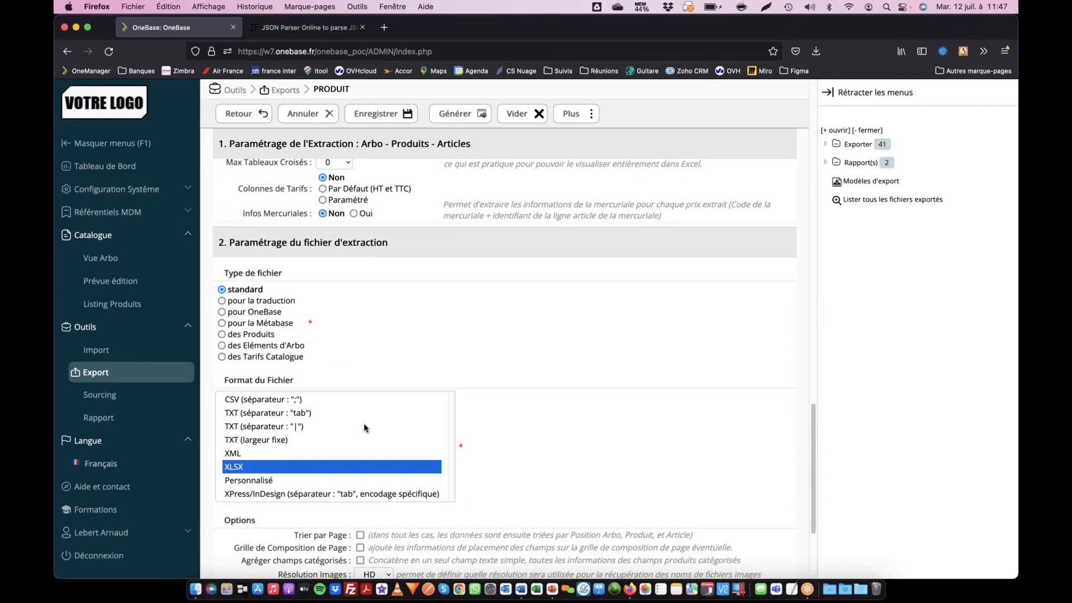
scroll(364, 428, down, 3)
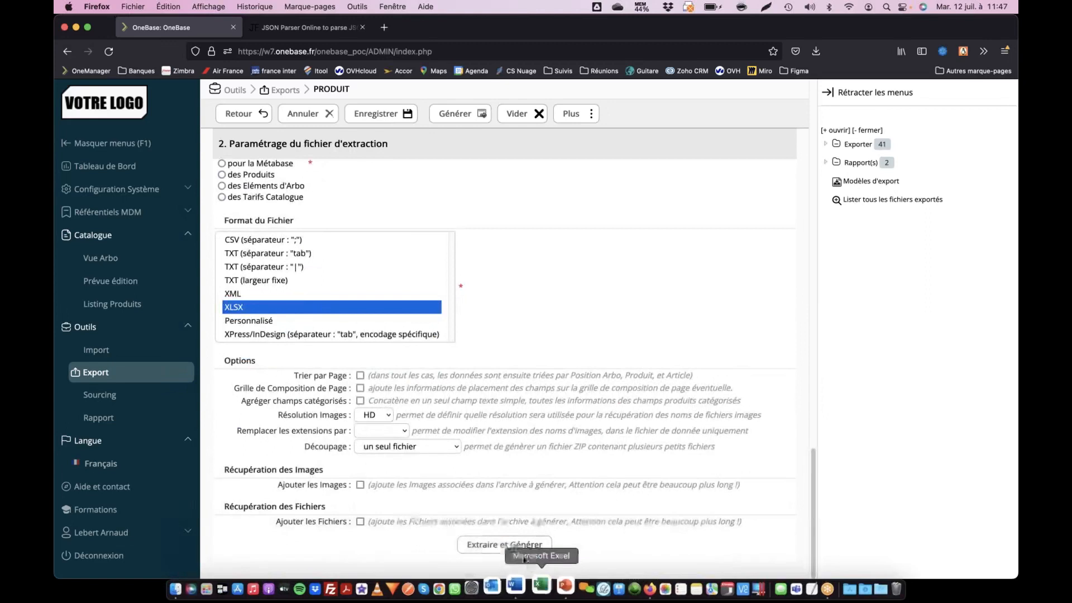
click(519, 546)
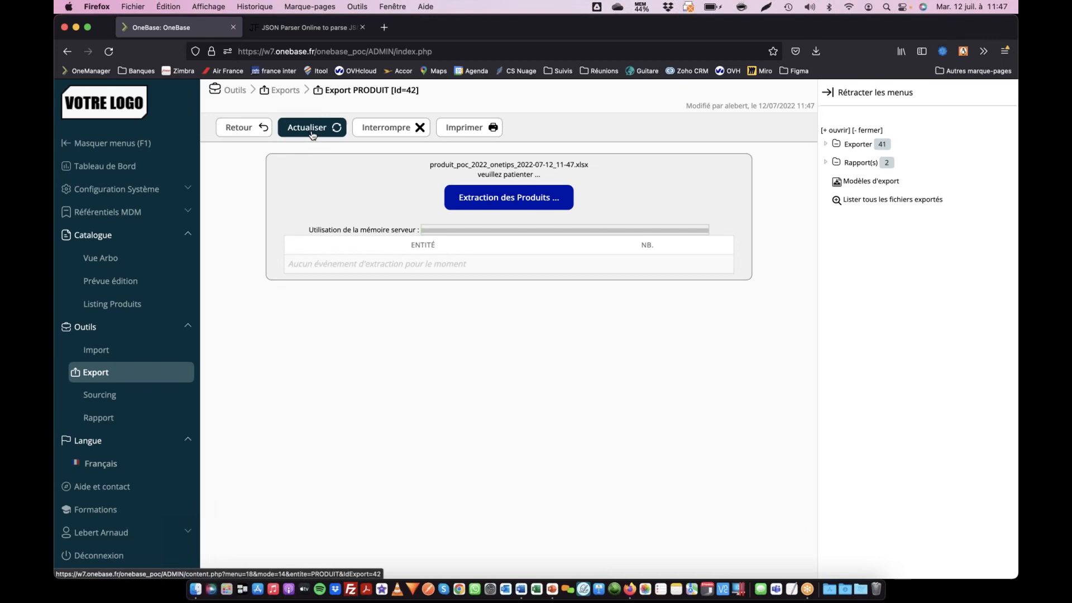
- Refresh the export's progress page until the XLSX file is generated
click(335, 128)
click(318, 129)
click(317, 130)
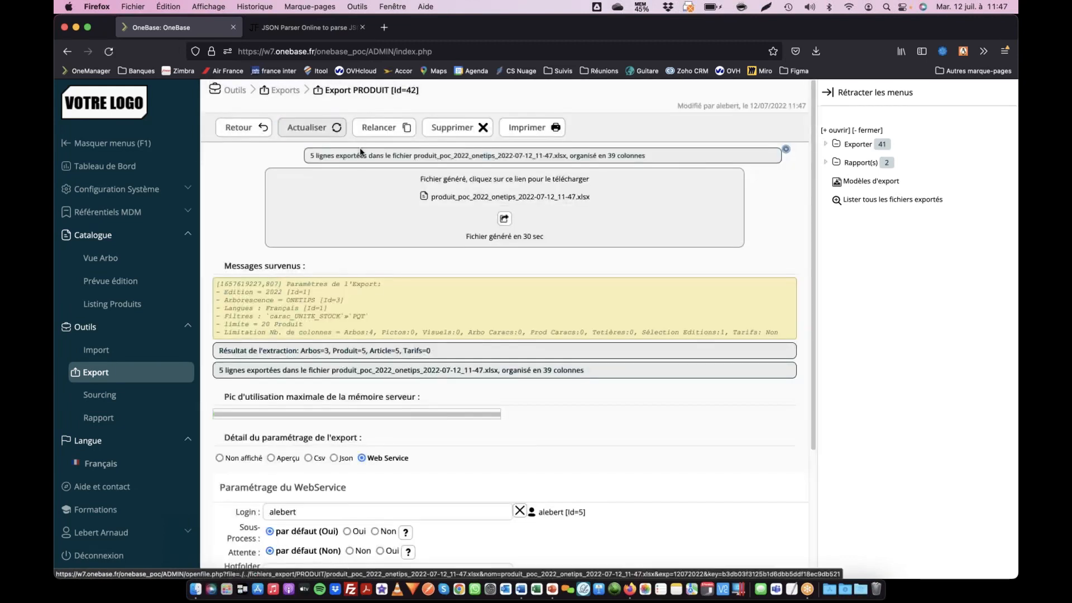
- Examine the export's results and parameter details, then set the details display to Non affiché
scroll(463, 187, down, 2)
scroll(463, 186, down, 5)
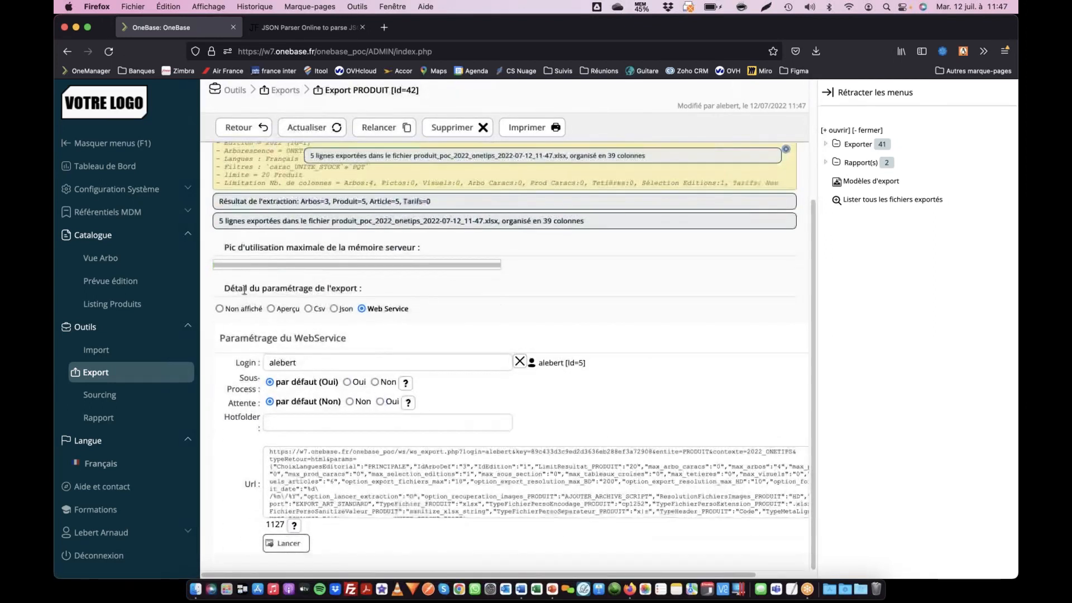
drag(247, 291, 353, 300)
click(233, 311)
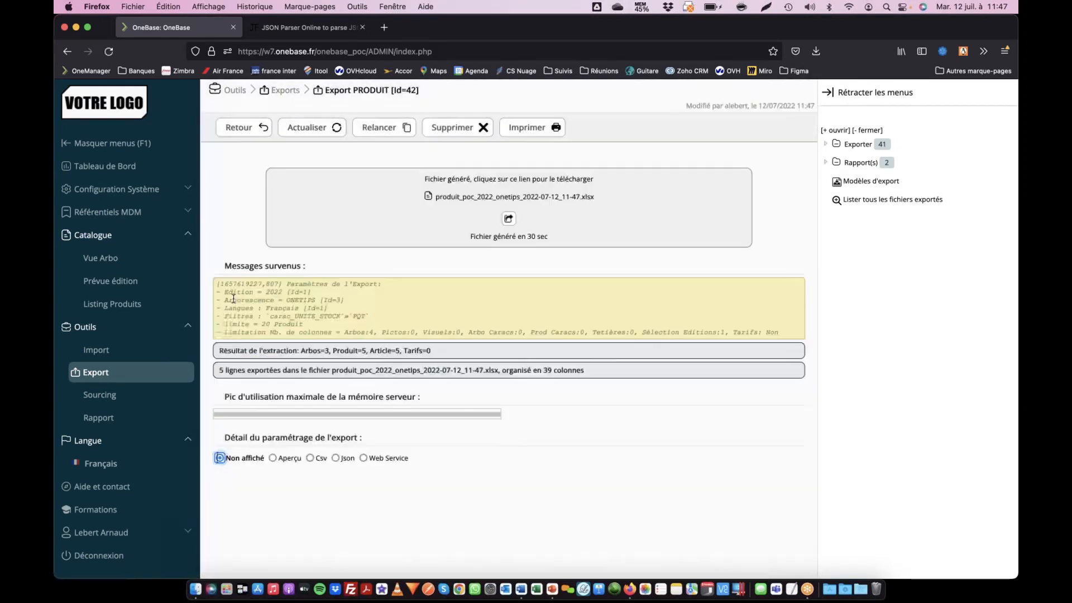
- Show the export parameters as Aperçu and examine the names and values down to the filtreavancecarac_UNITE_STOCK filter
click(273, 458)
scroll(595, 385, down, 3)
drag(555, 399, 650, 501)
scroll(623, 482, down, 8)
scroll(460, 387, down, 2)
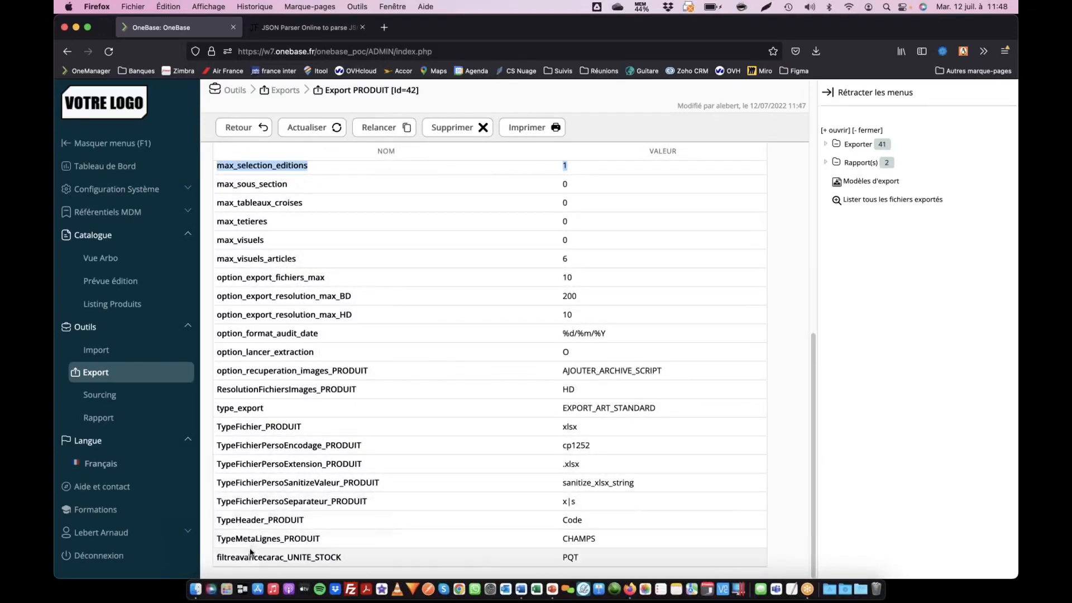
drag(244, 557, 378, 559)
drag(560, 558, 596, 557)
- Switch the export parameter details to Csv, then Json, and finally to Web Service
scroll(595, 556, up, 6)
scroll(595, 556, up, 3)
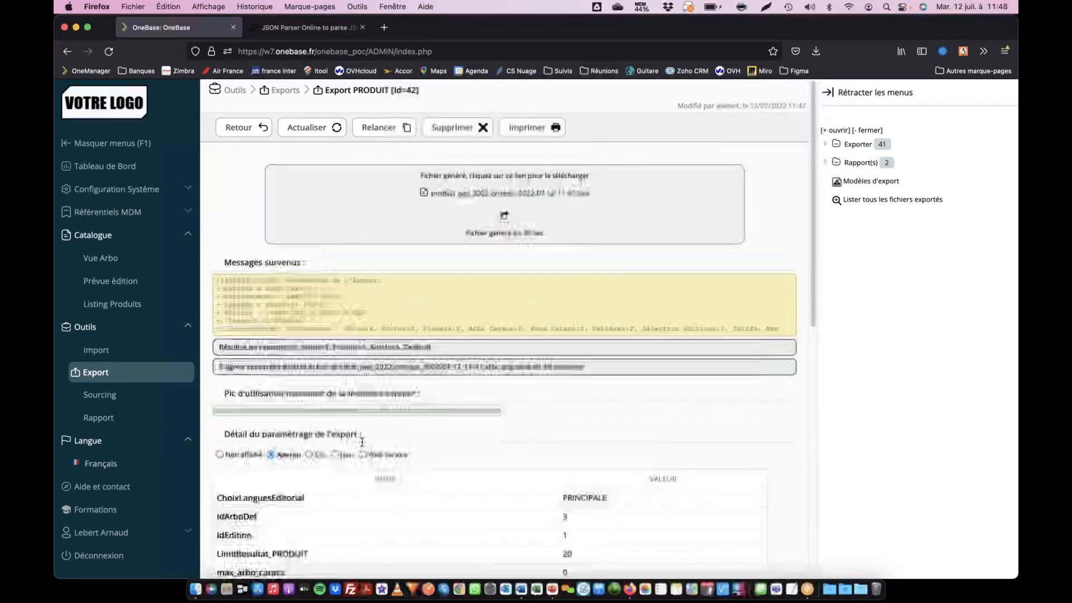
click(310, 459)
click(333, 458)
click(364, 458)
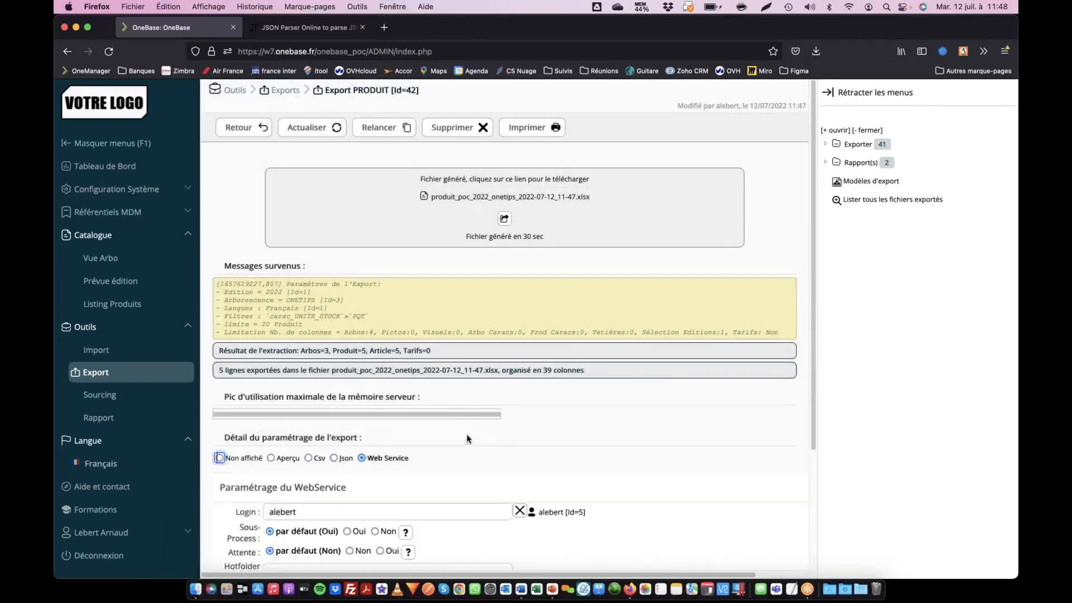
- In the web service settings, set Sous-Process to Oui and Attente to Non
scroll(468, 439, down, 3)
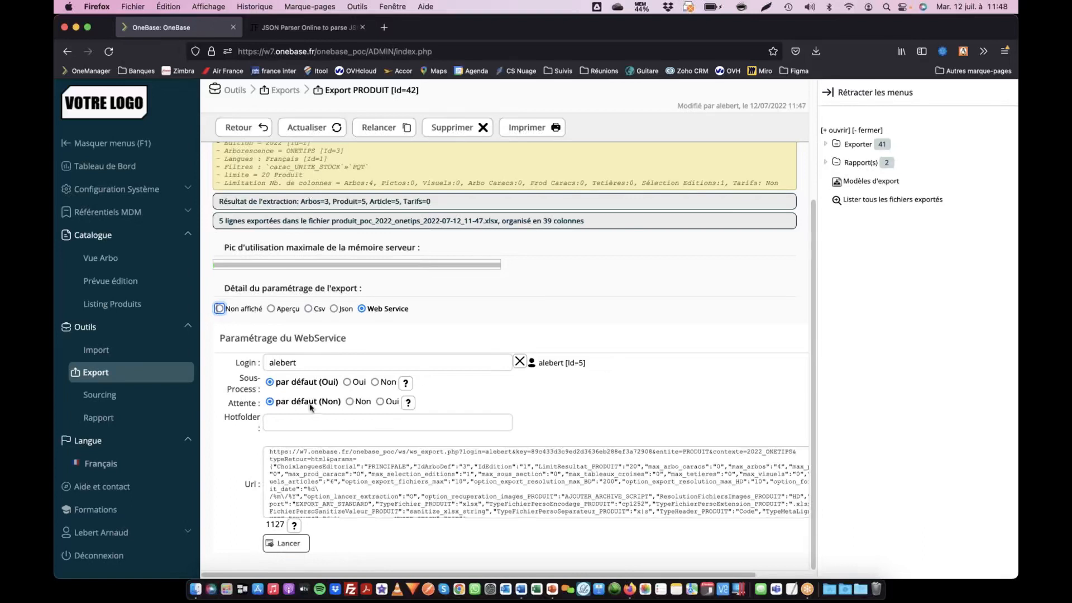
click(346, 383)
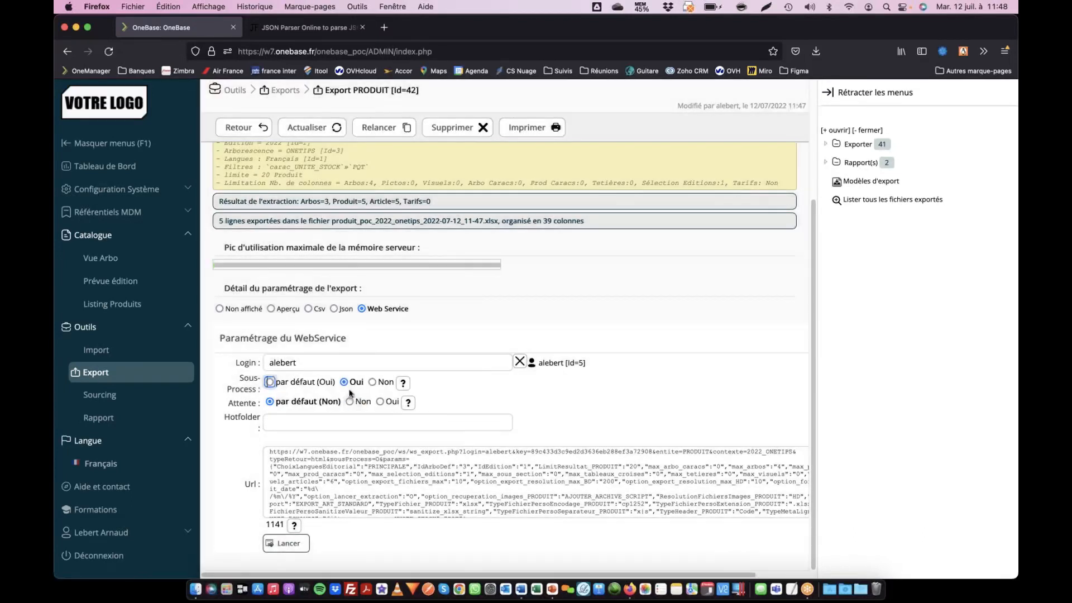
click(350, 402)
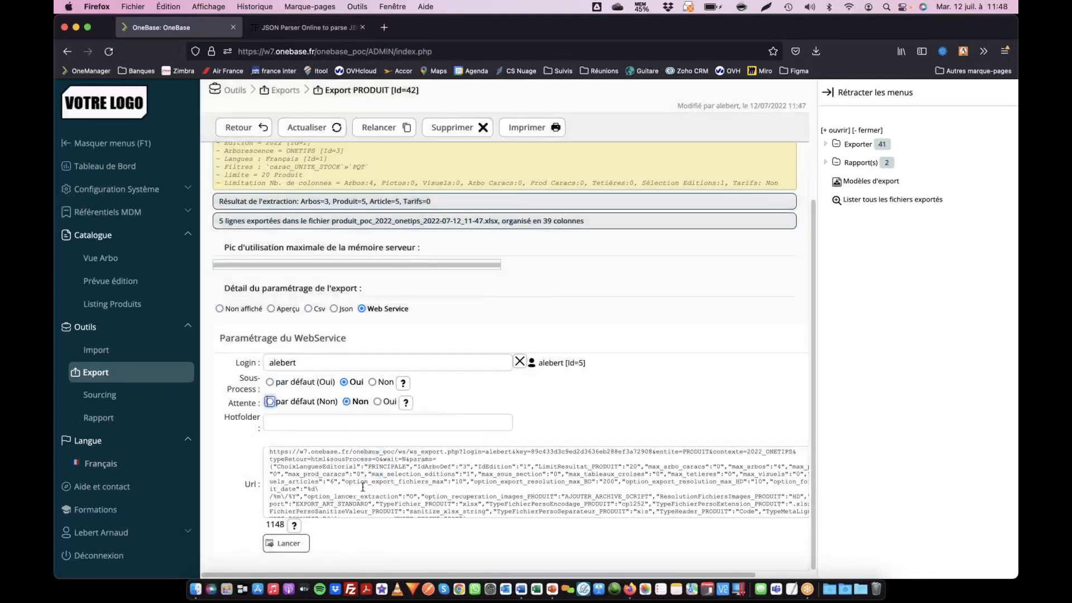
- Select the entire generated web service URL and examine its parameters from start to end
click(308, 461)
drag(268, 451, 407, 545)
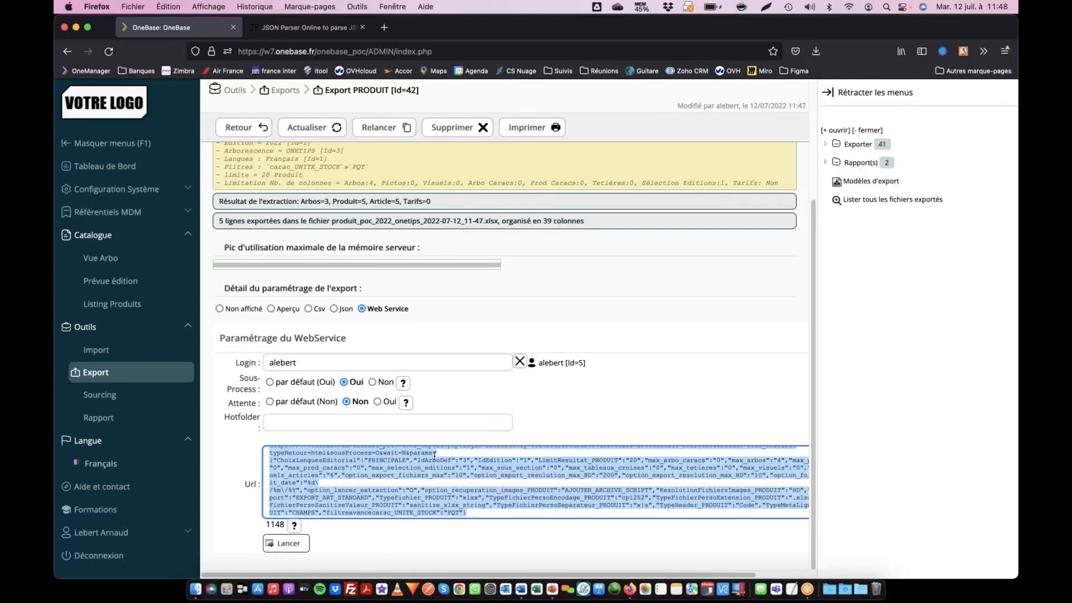
scroll(373, 499, up, 3)
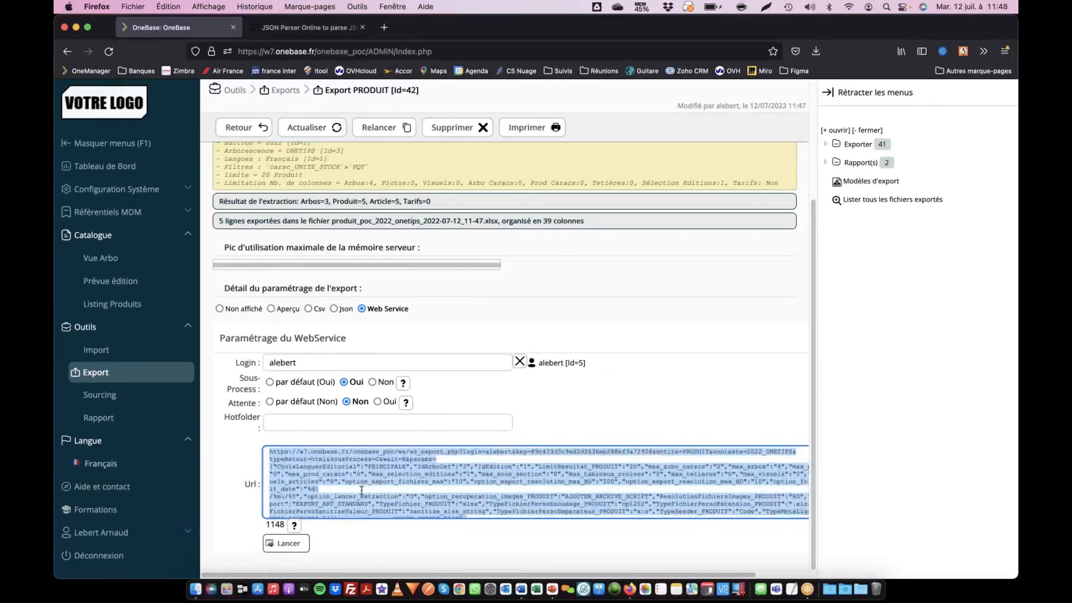
scroll(361, 490, down, 3)
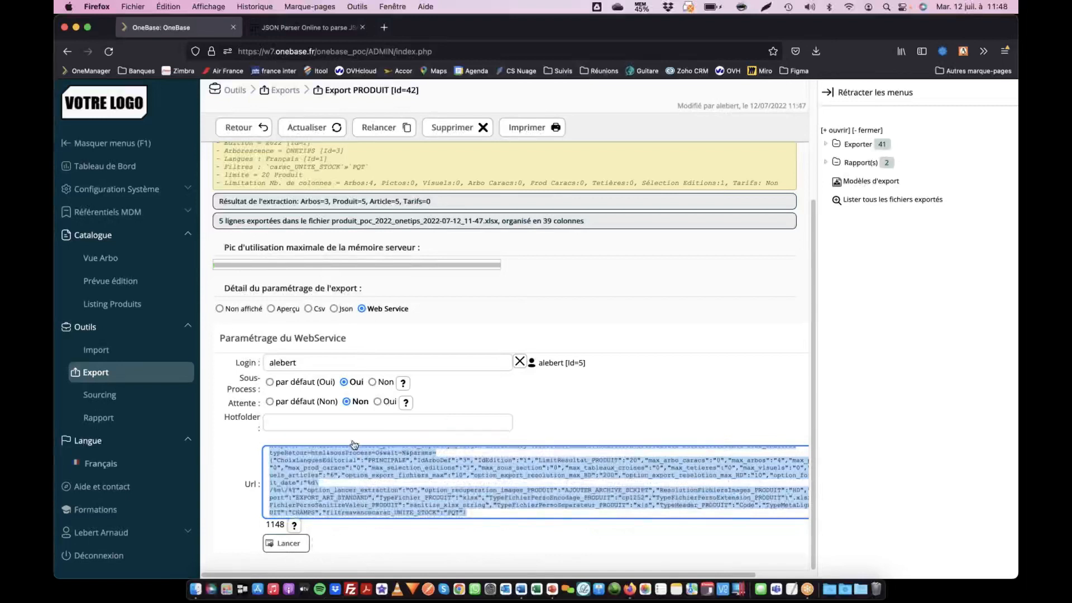
- Switch to Word and examine the prepared web service URL in Document2, highlighting the 2022 edition in its contexte parameter
key(super+Tab)
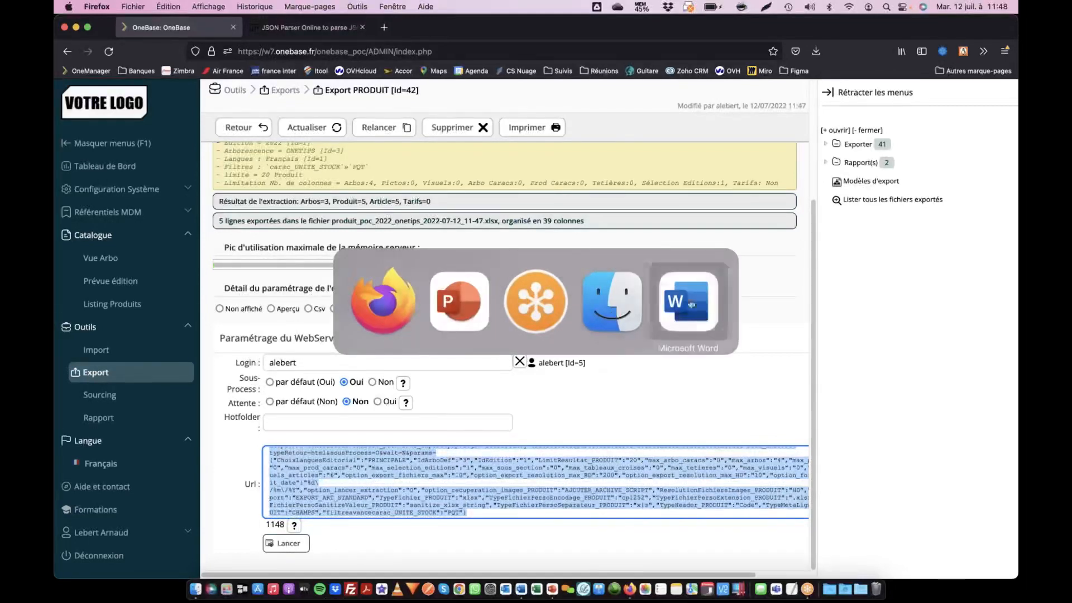
click(690, 305)
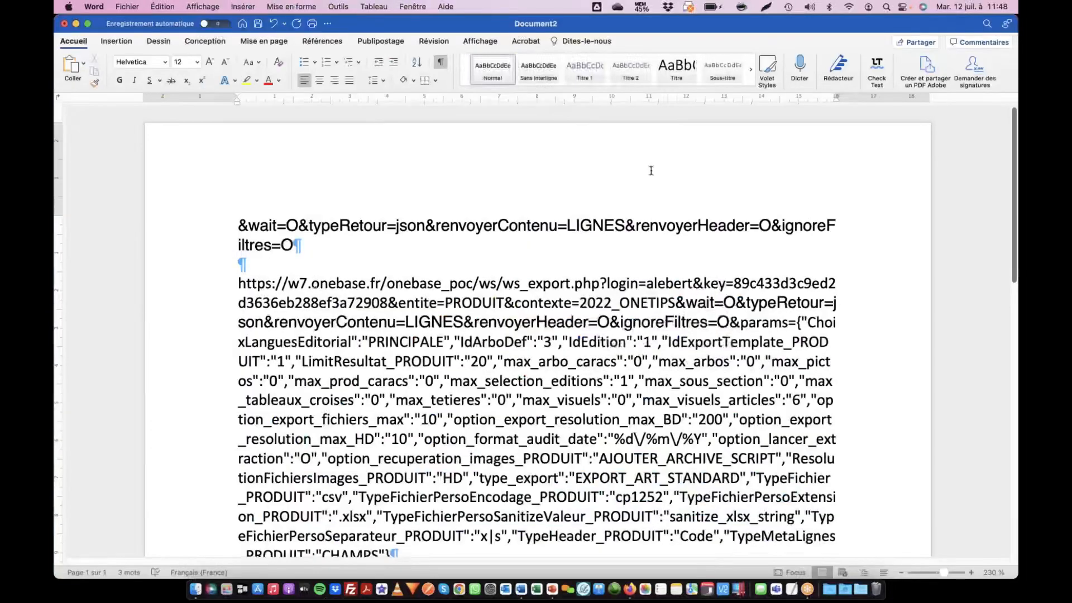
scroll(651, 170, down, 3)
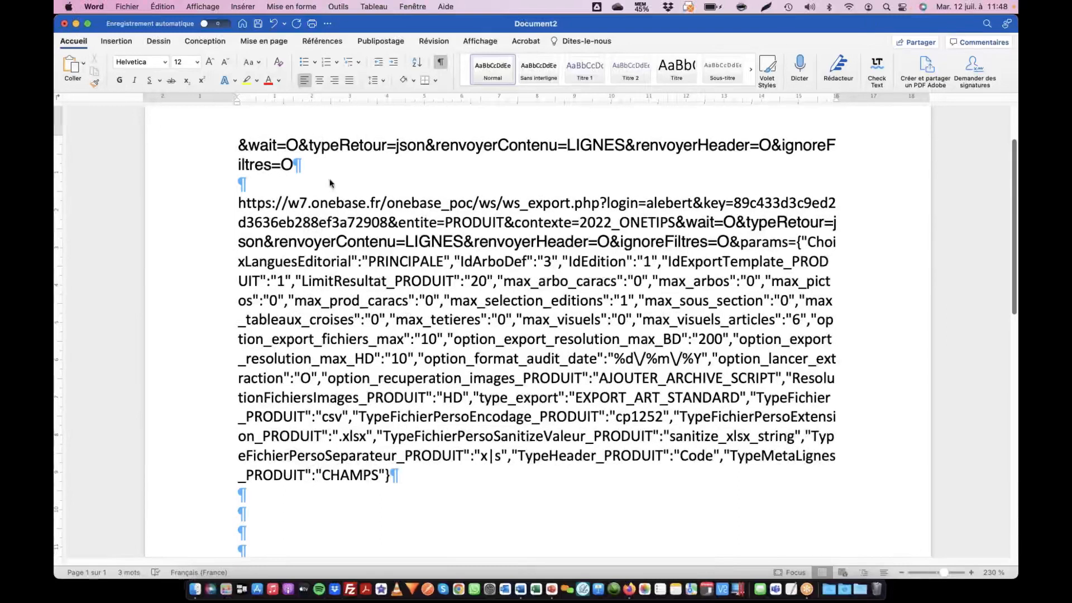
drag(239, 203, 308, 204)
drag(491, 235, 313, 496)
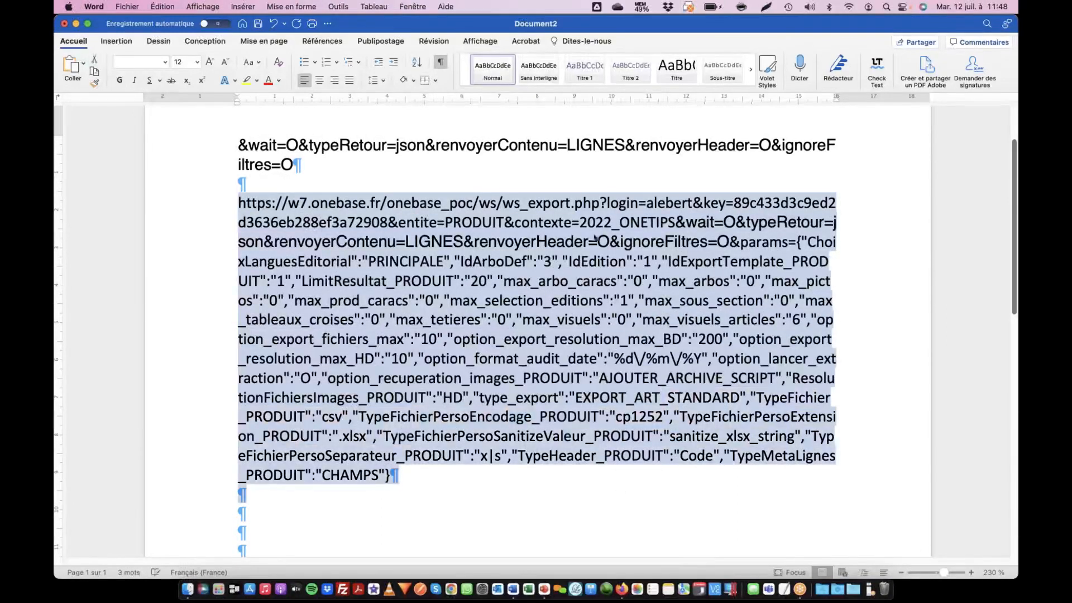
click(529, 223)
drag(579, 222, 612, 223)
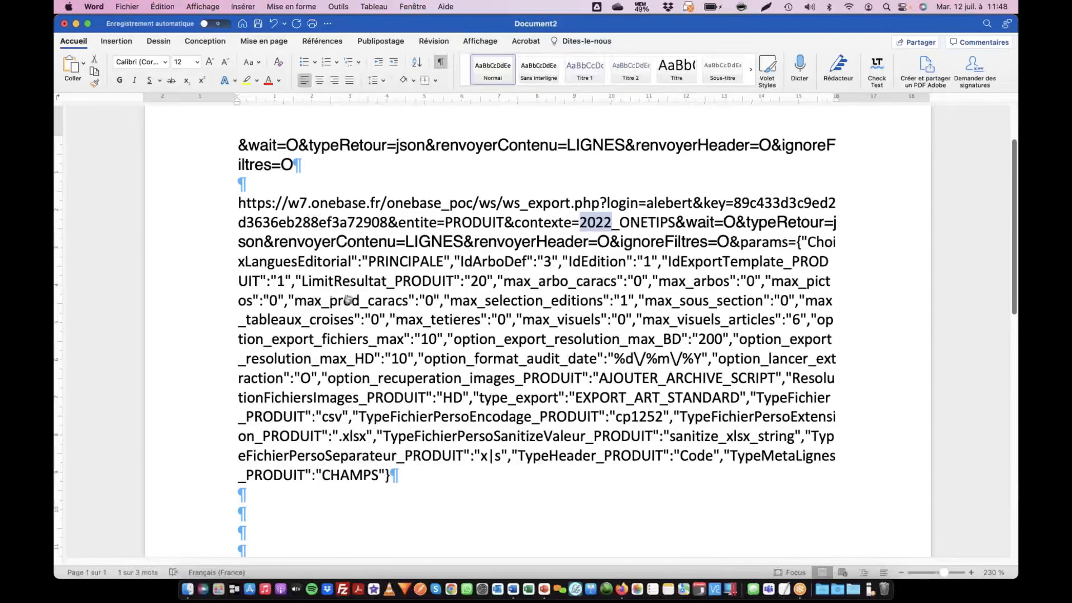
- Return to Firefox, reopen the export's settings for a relaunch and choose Onetips as the export model
key(super+Tab)
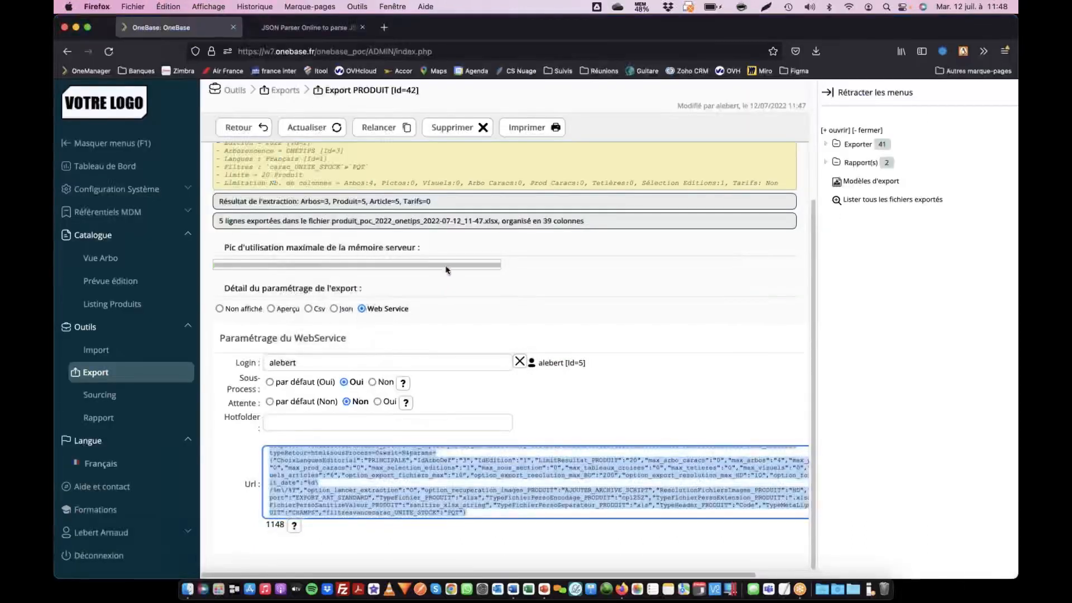
click(393, 129)
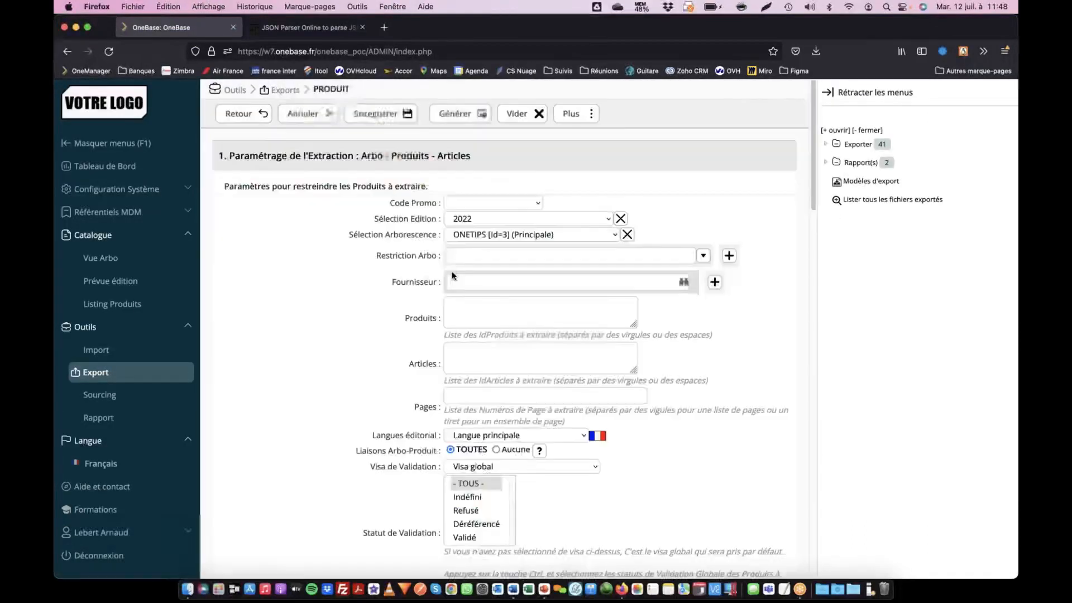
scroll(458, 313, down, 10)
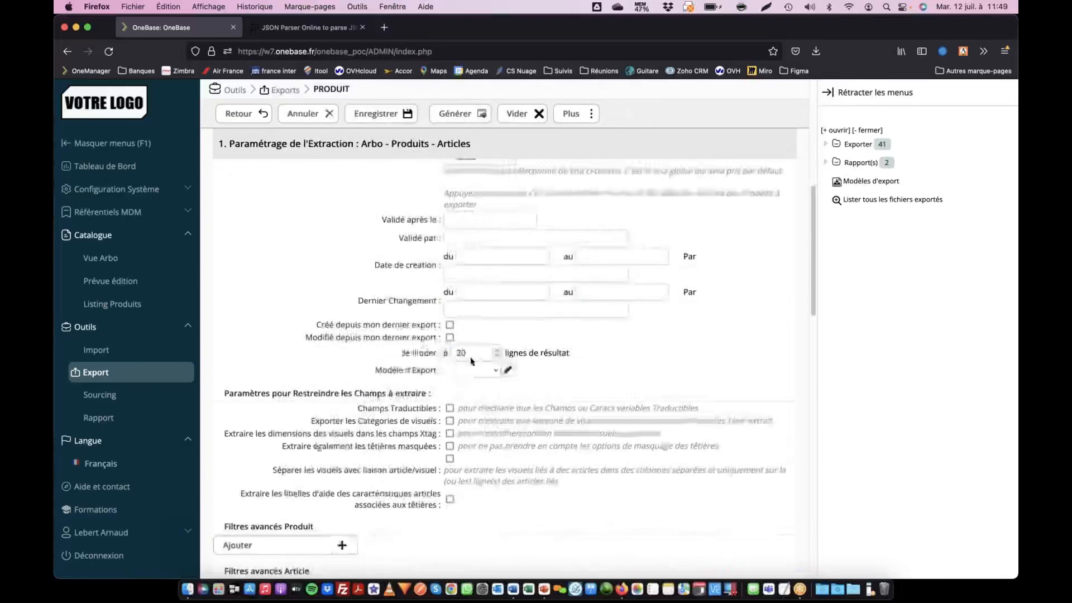
click(469, 371)
click(469, 384)
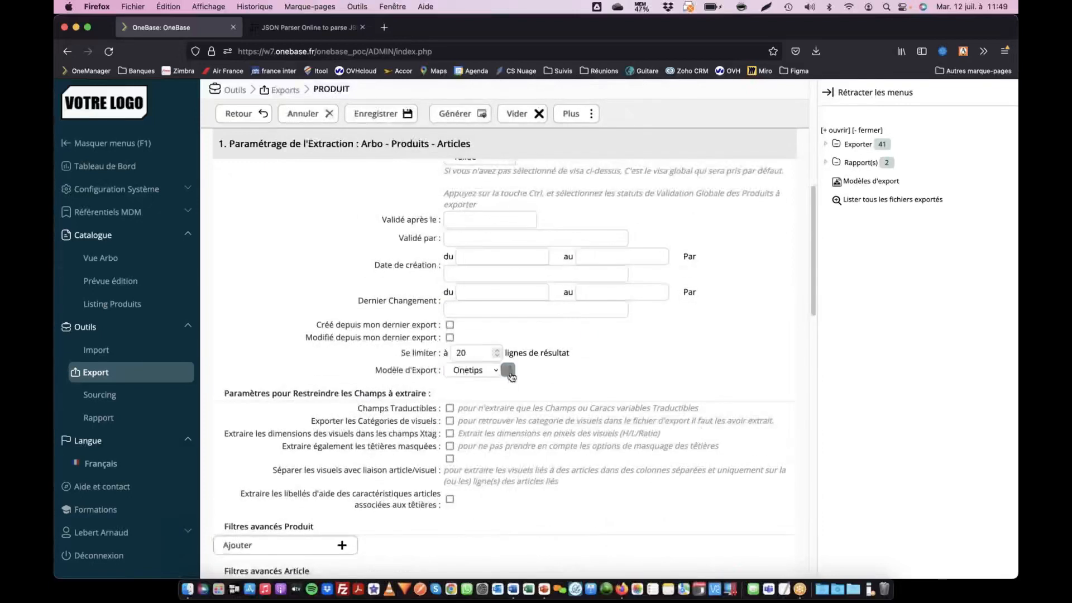
- Open the Onetips export model and examine the ArtCode column and its field in the extraction query customization
click(508, 371)
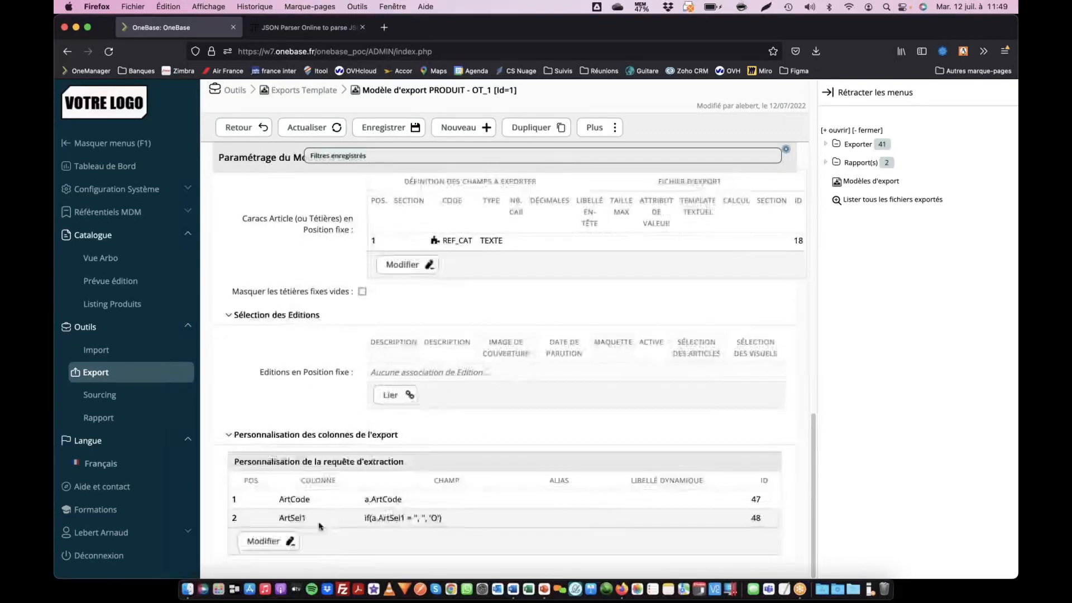
drag(280, 499, 311, 501)
drag(380, 499, 403, 500)
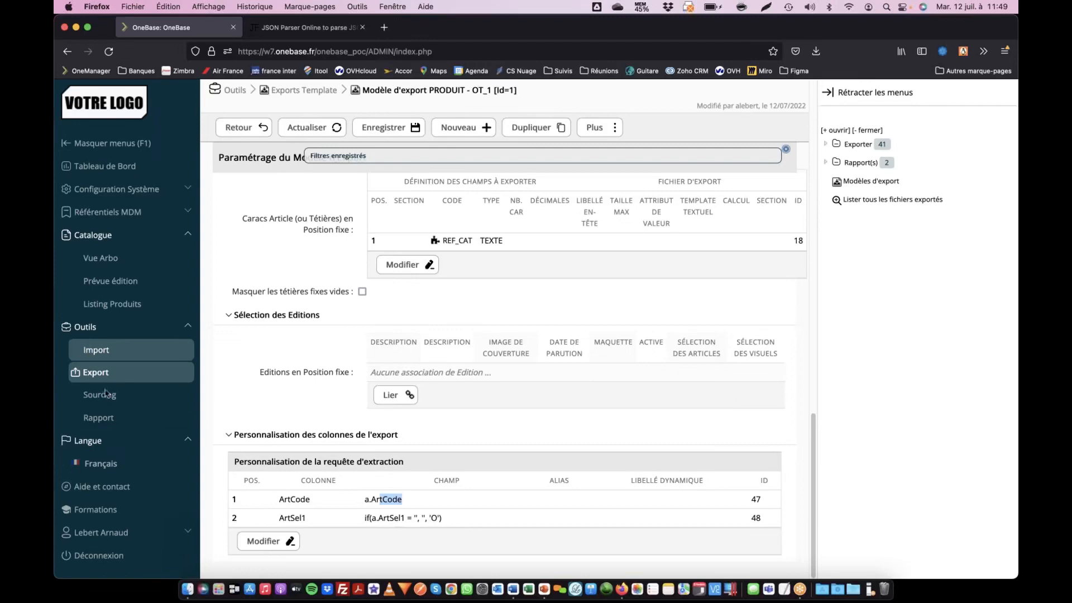
- Switch to Word, highlight the json return type and copy the complete prepared web service URL
key(super+Tab)
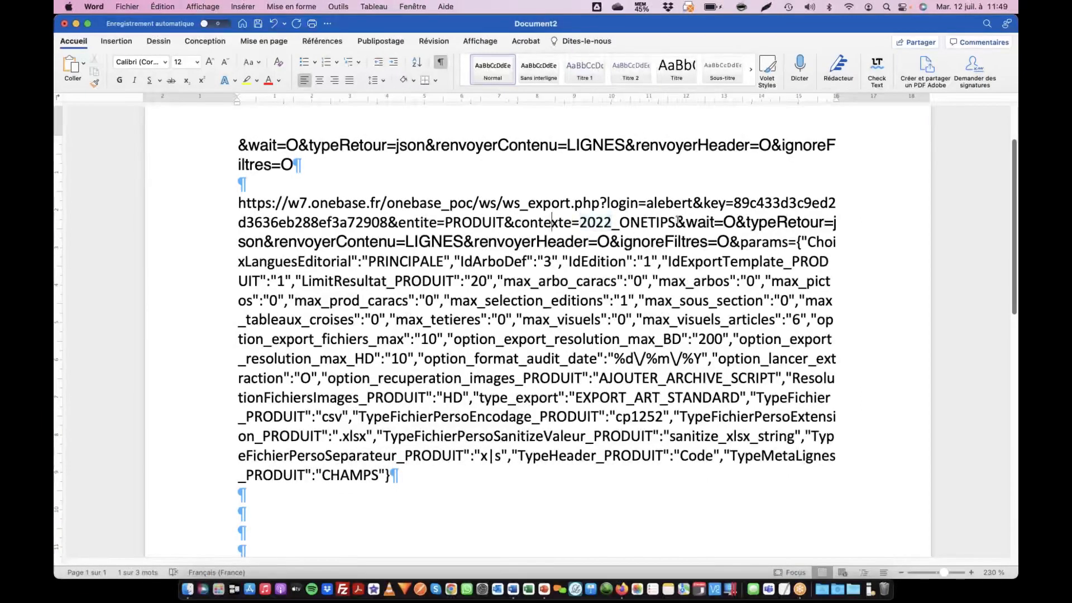
double_click(409, 146)
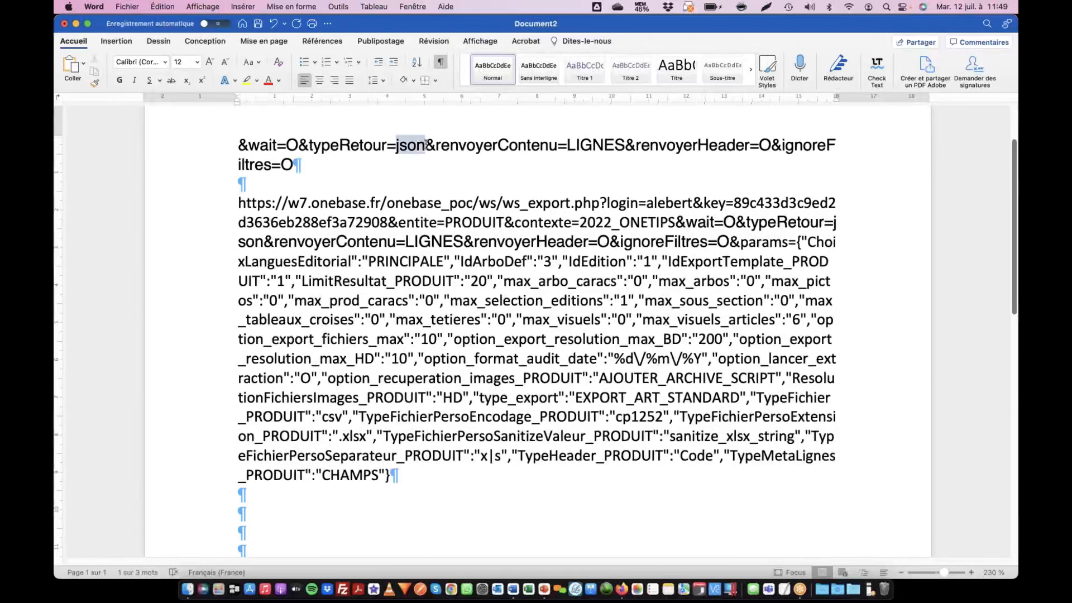
drag(235, 202, 429, 479)
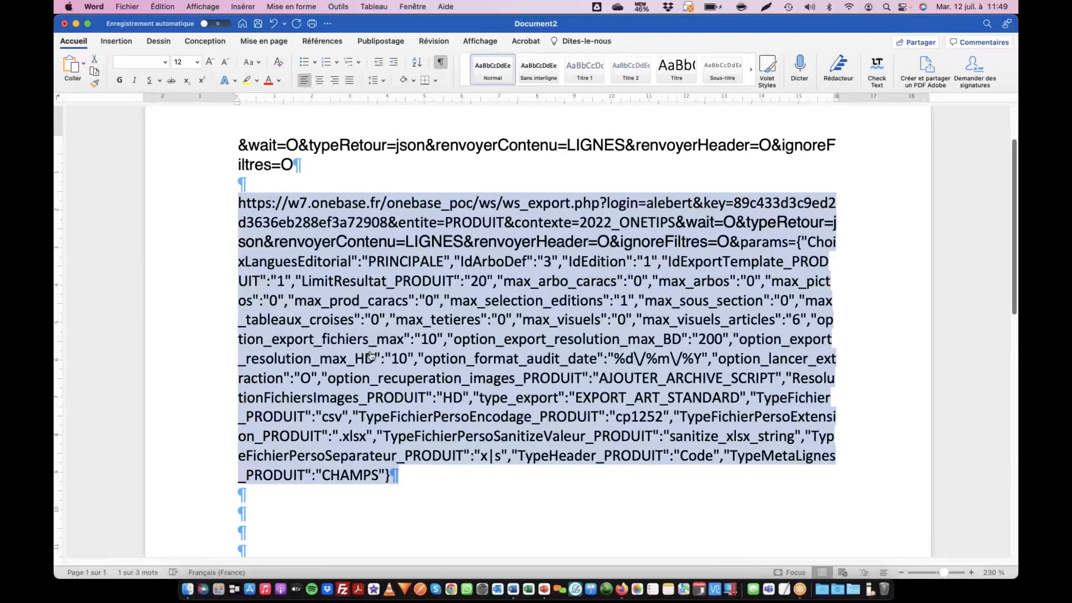
- Switch to Firefox and load the copied web service URL, including its login and API key, in a new tab
key(super+Tab)
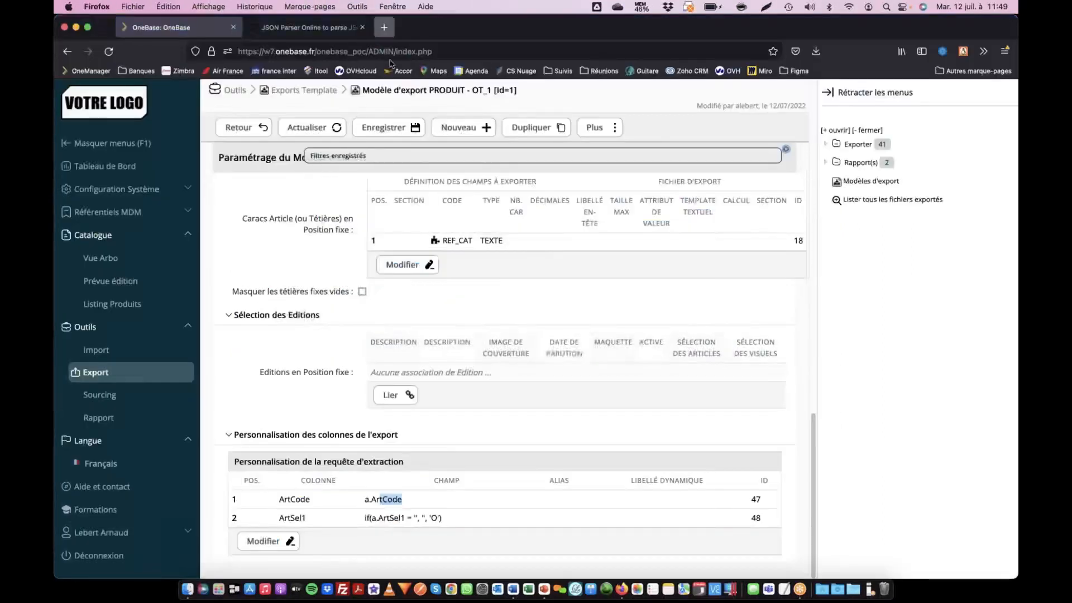
click(384, 27)
click(391, 50)
key(super+v)
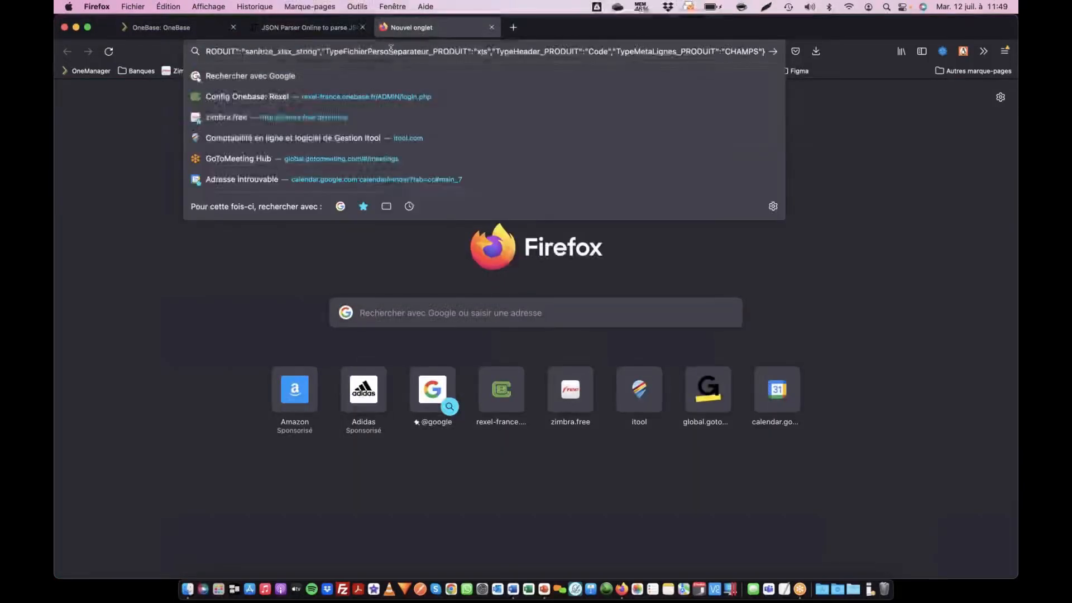
key(Return)
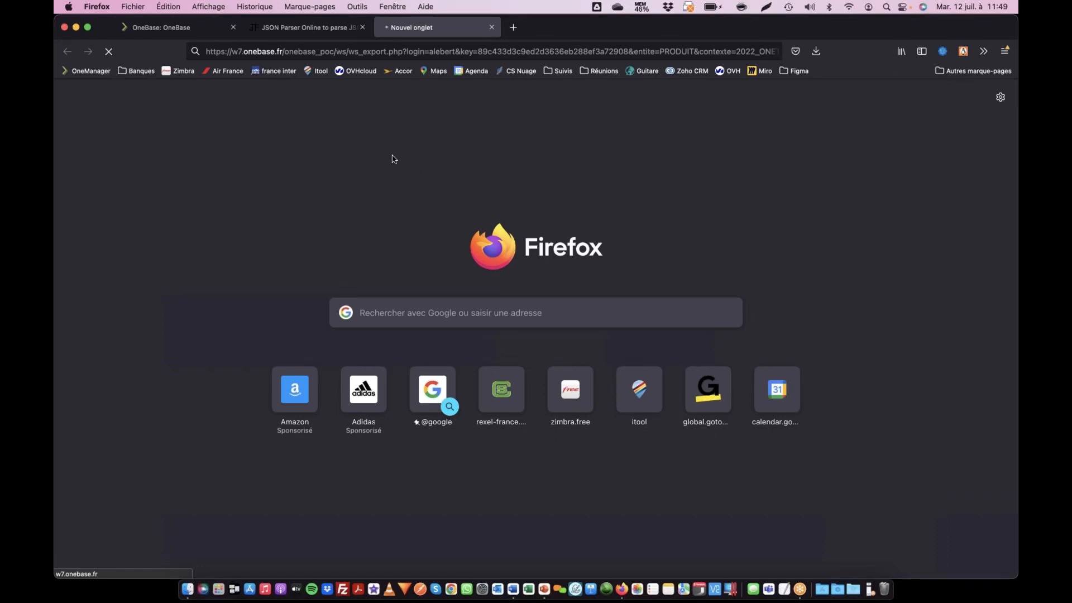
key(super+Tab)
key(super+Tab)
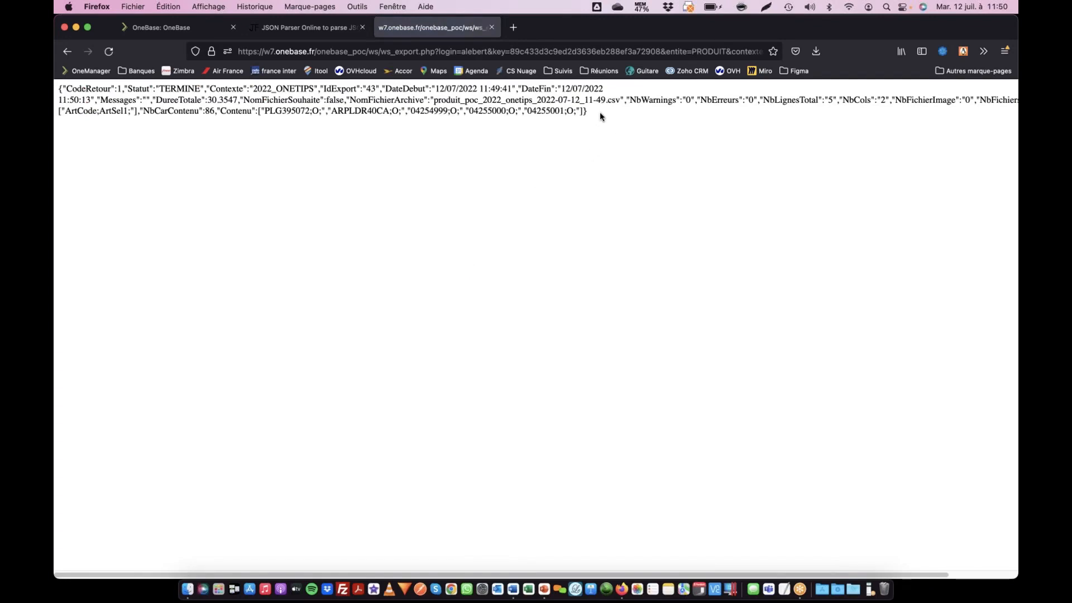
- Copy the entire JSON response of the web service and paste it into the JSON Parser page
drag(181, 131, 55, 87)
key(super+c)
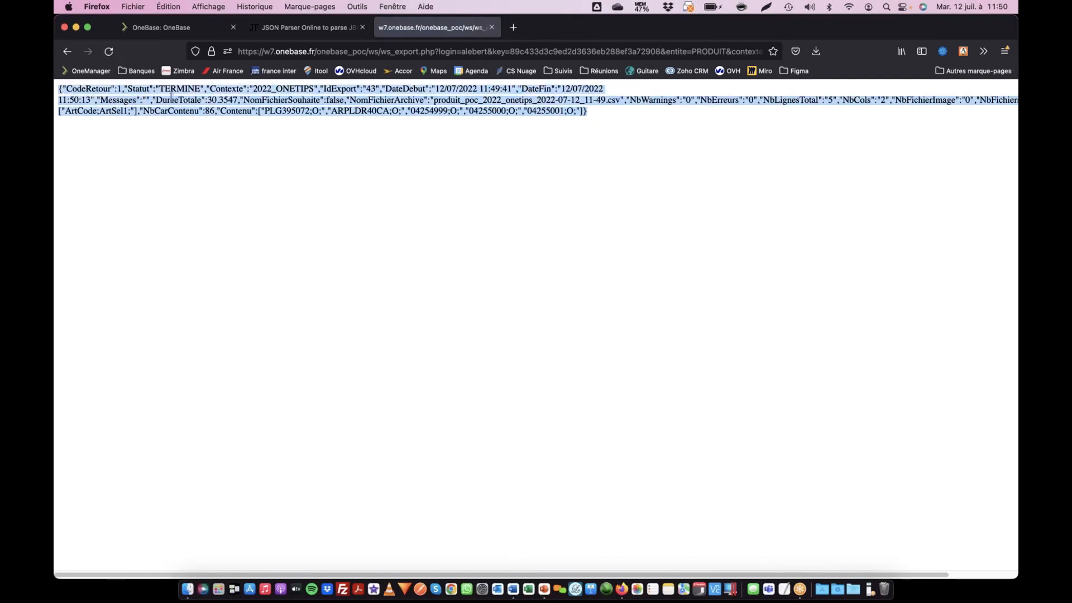
click(304, 33)
key(super+v)
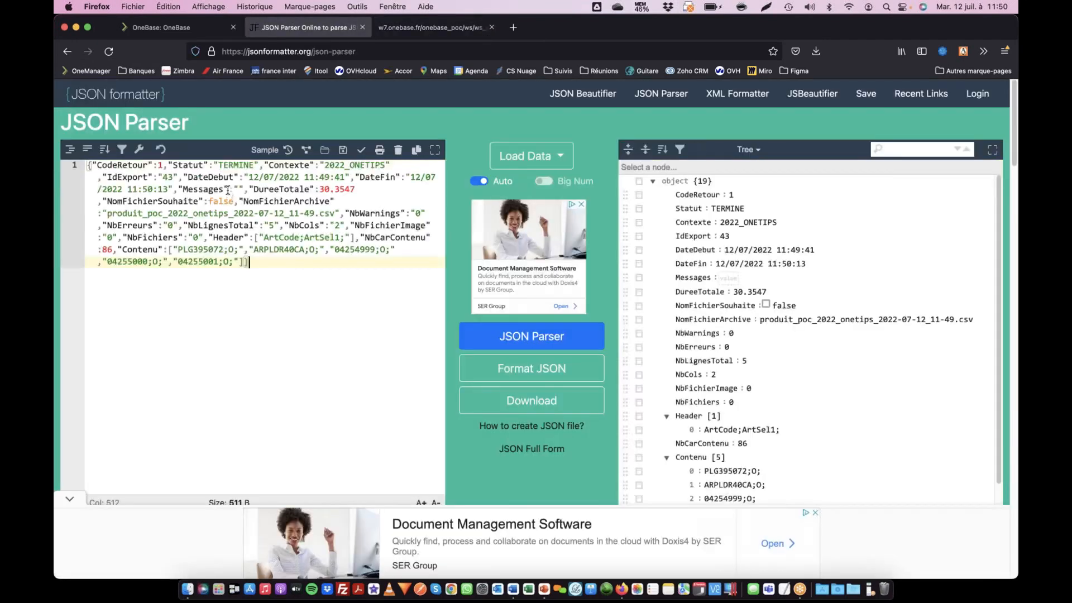
- Examine the parsed response tree, from CodeRetour and Contexte down to the Header and Contenu entries
scroll(727, 279, down, 1)
scroll(727, 279, up, 1)
click(699, 194)
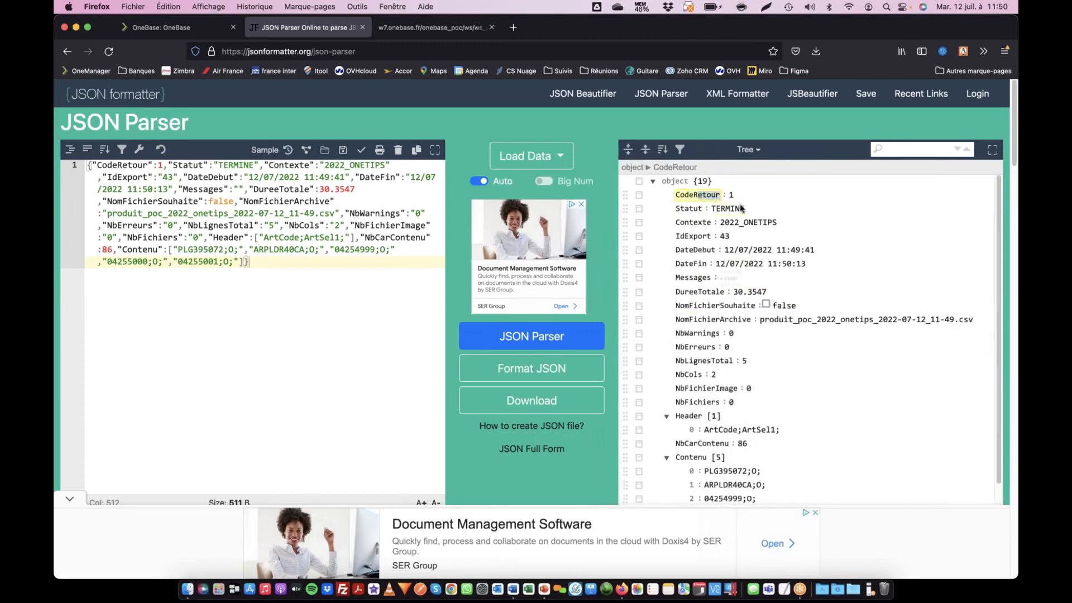
click(775, 224)
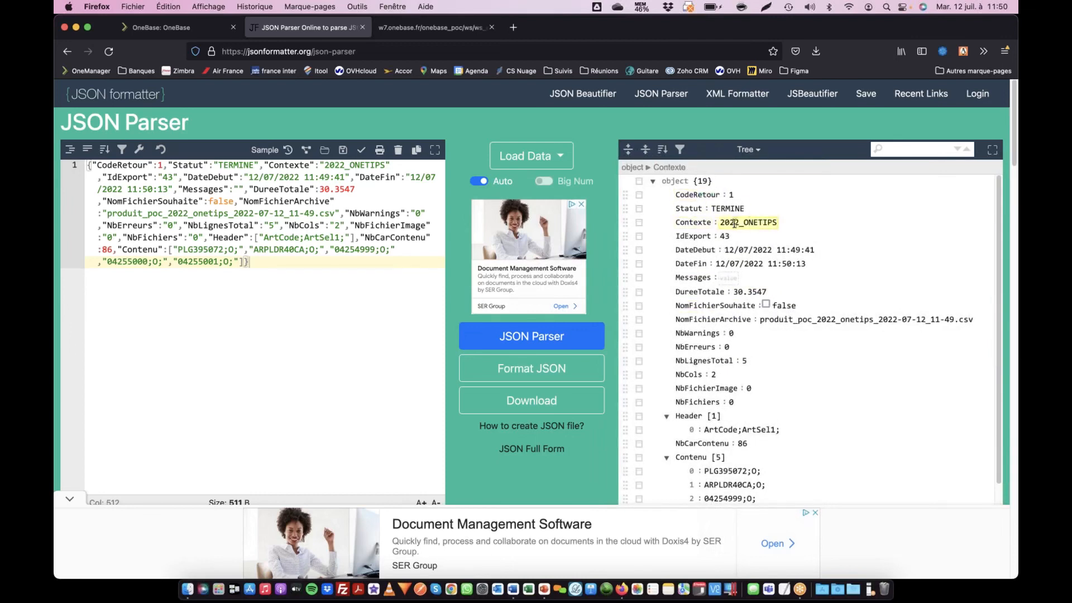
scroll(791, 295, down, 1)
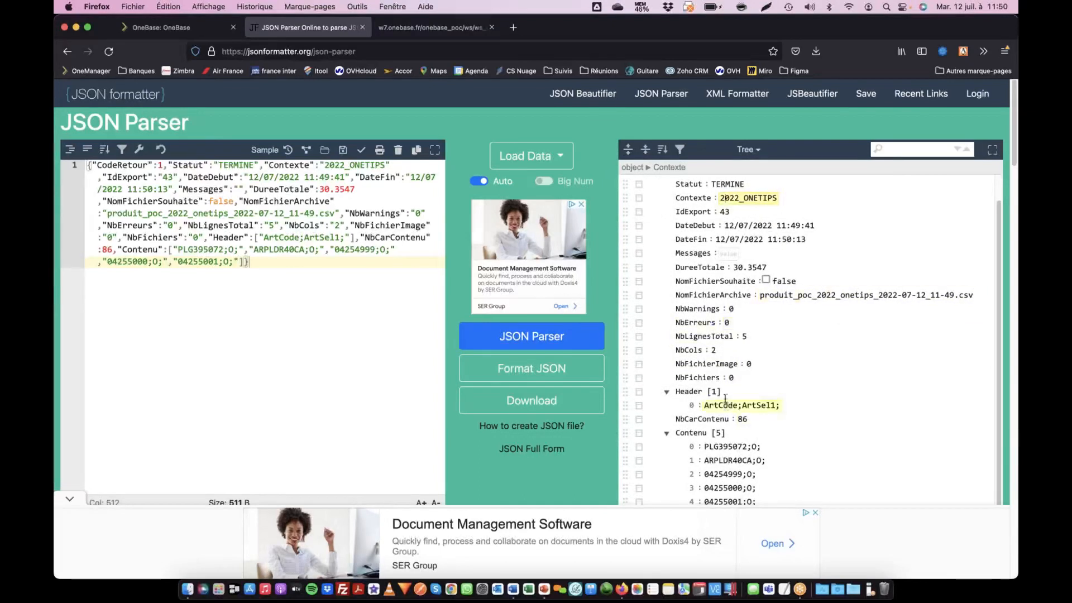
scroll(749, 438, down, 5)
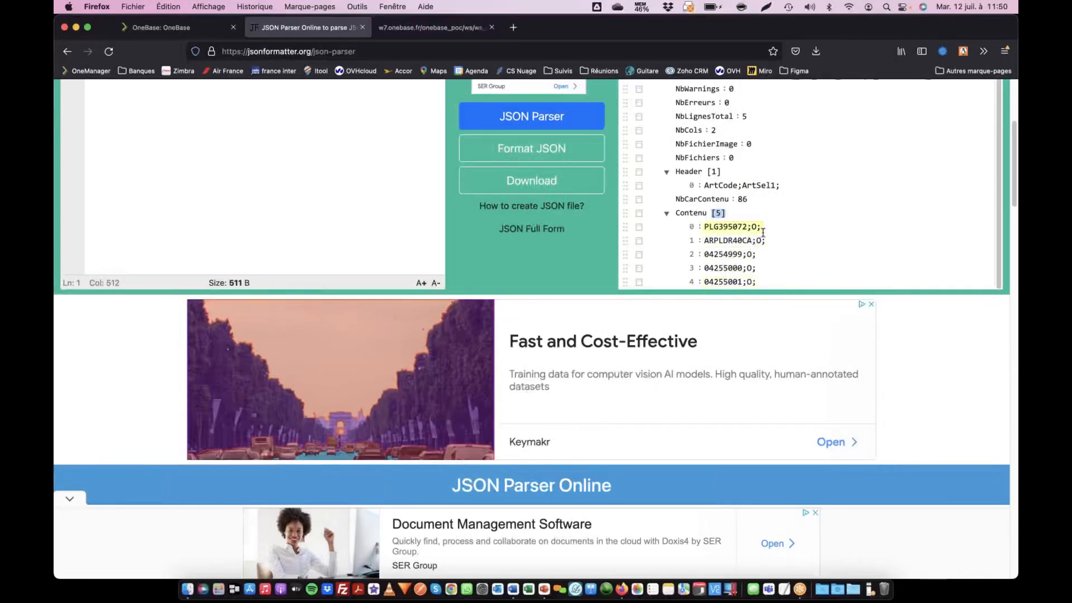
scroll(802, 224, up, 1)
scroll(801, 224, up, 5)
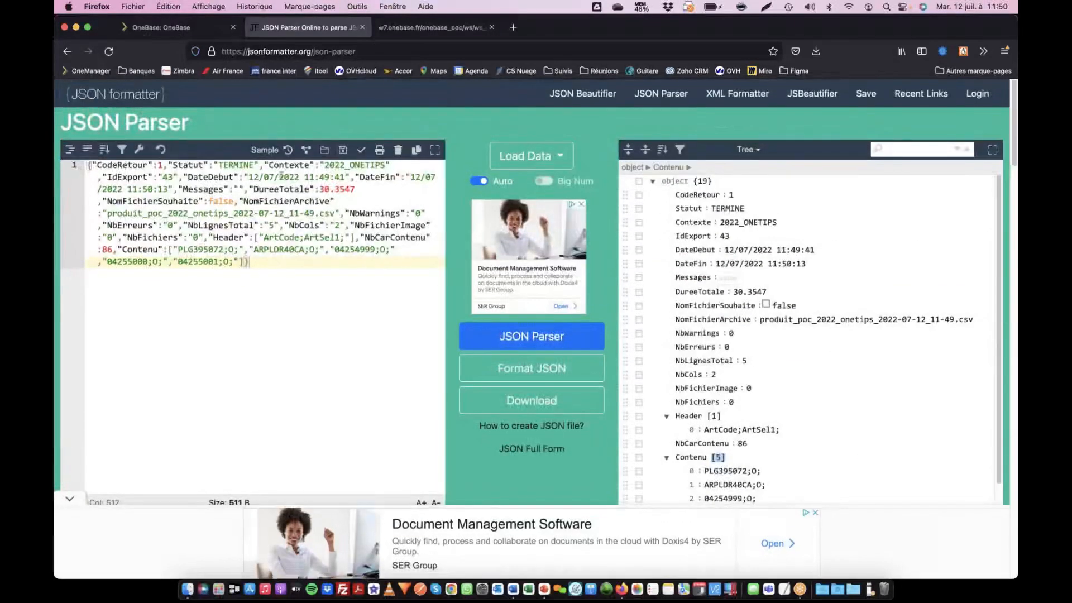
- Return to the web service response and examine its URL parameters and the 2022 edition in its Contexte value
click(212, 28)
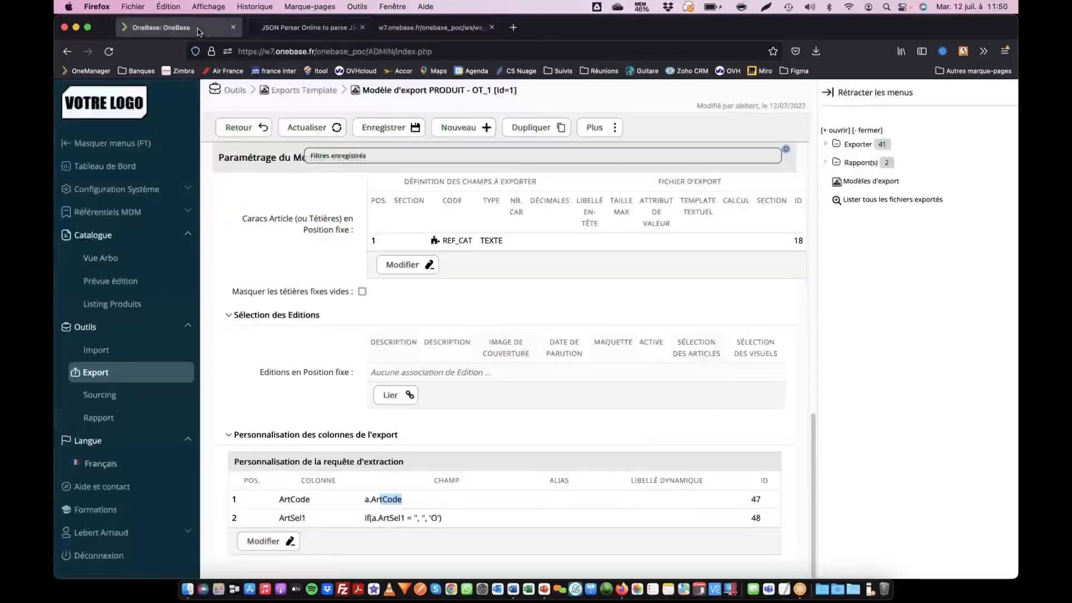
click(322, 27)
click(419, 28)
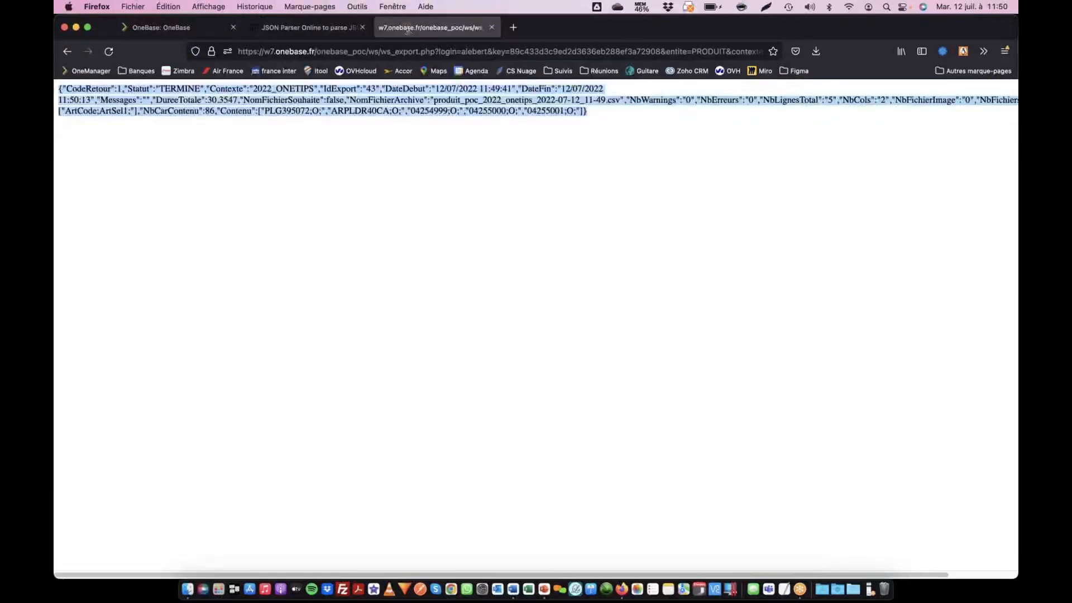
scroll(483, 53, right, 5)
scroll(483, 51, right, 10)
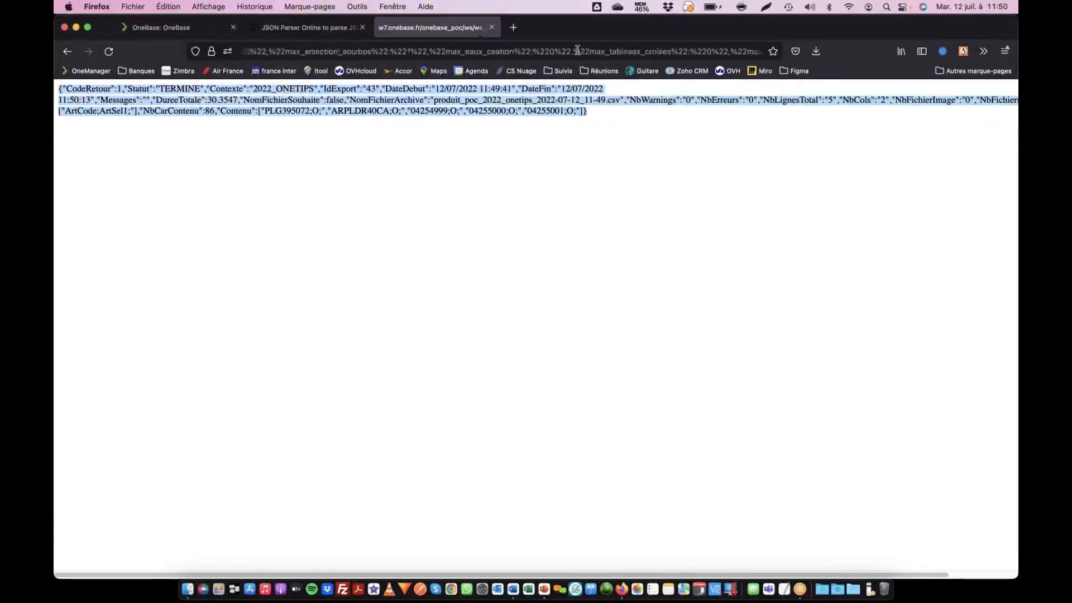
scroll(579, 50, right, 6)
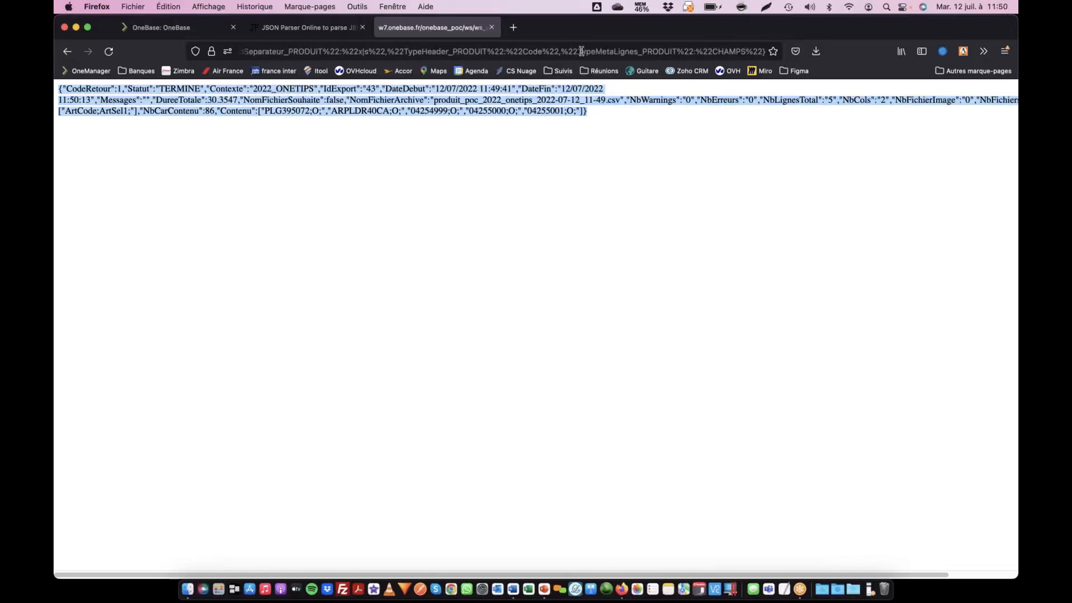
scroll(627, 53, left, 8)
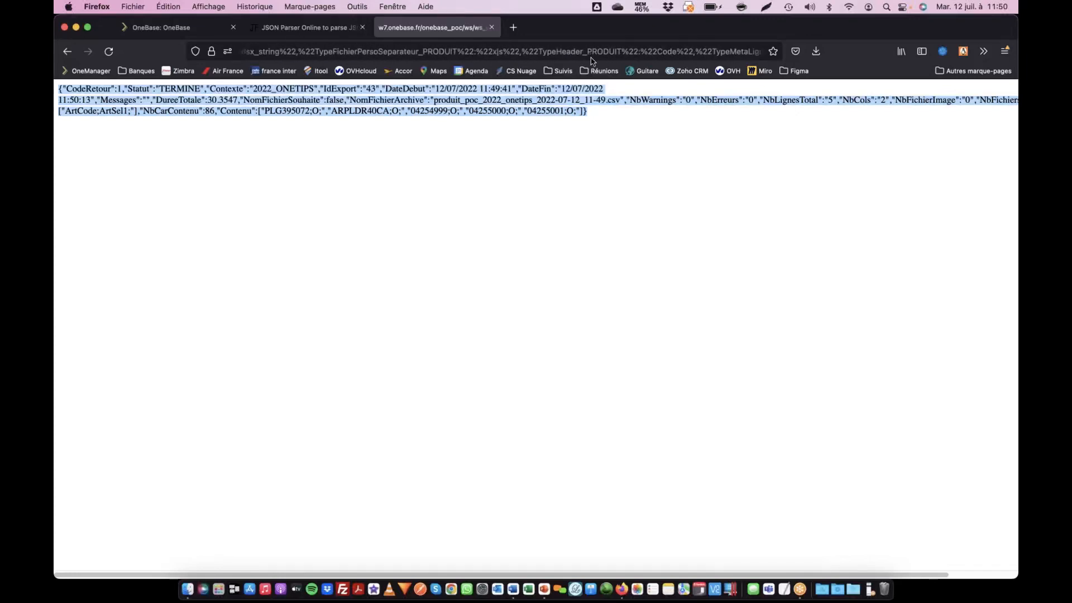
scroll(585, 54, left, 2)
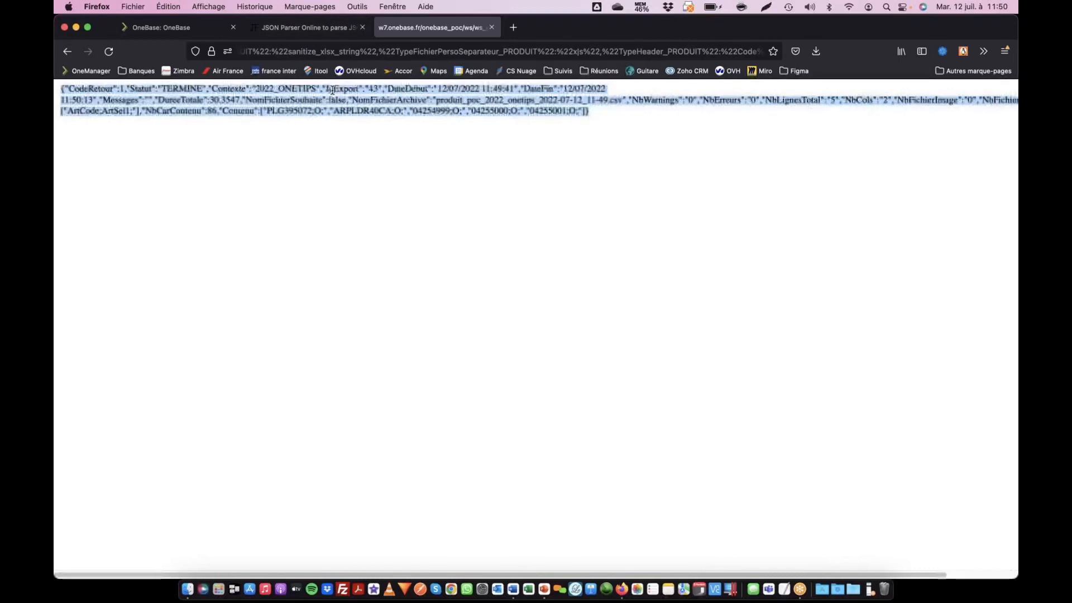
click(266, 86)
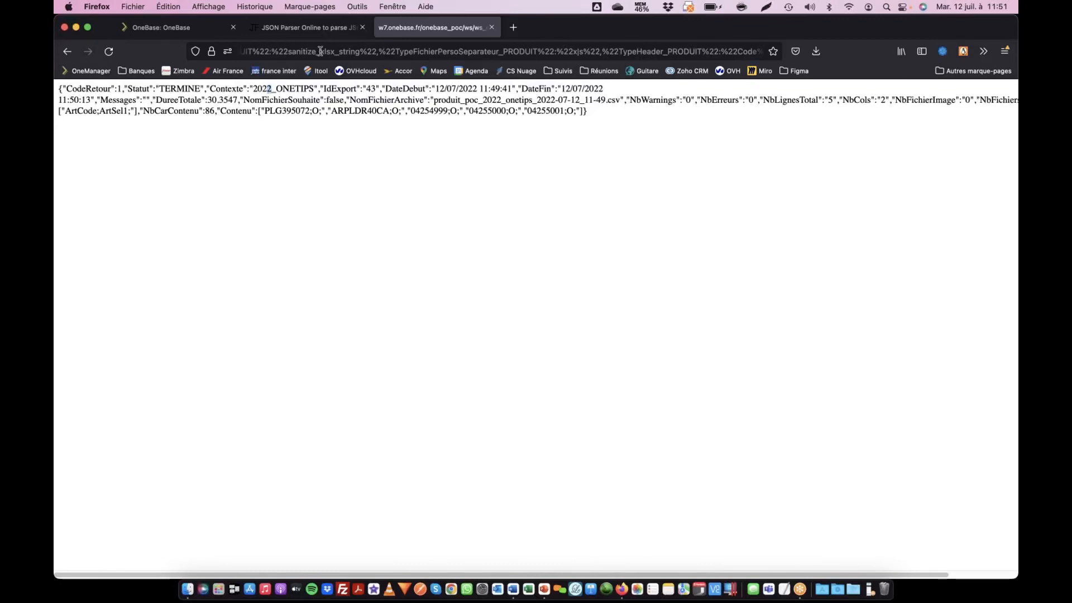
- Change the contexte parameter in the web service URL to 2023_ONETIPS and call the URL again
click(309, 51)
scroll(308, 52, right, 10)
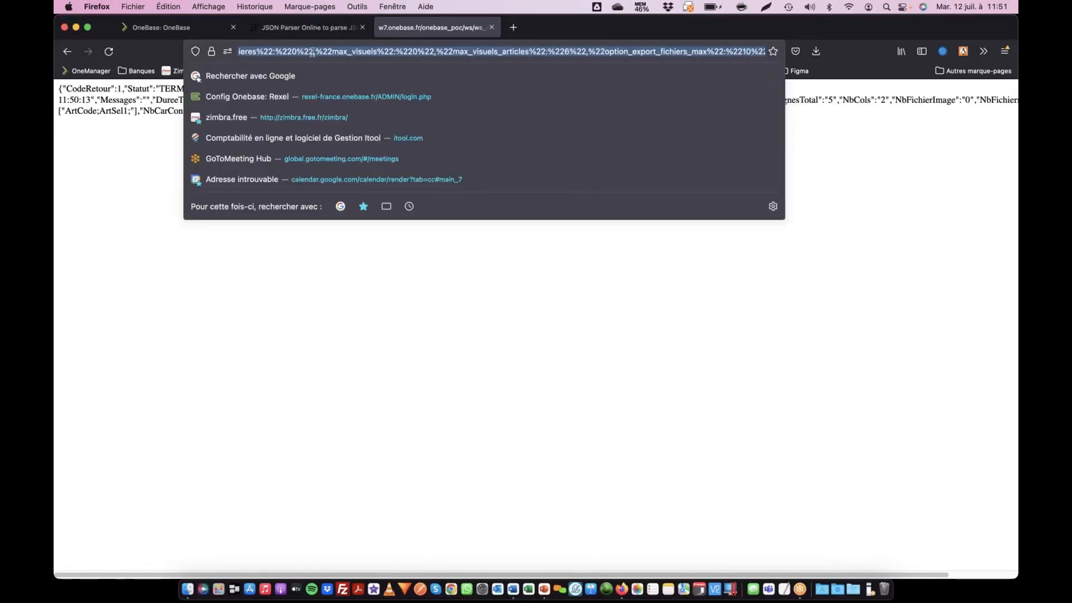
scroll(352, 51, left, 10)
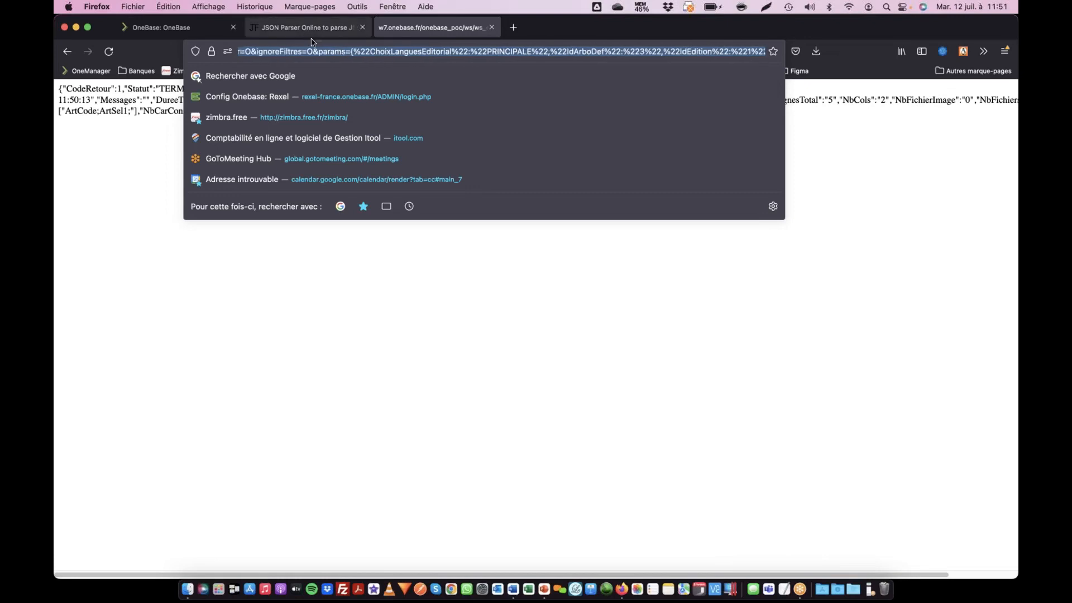
scroll(371, 58, left, 6)
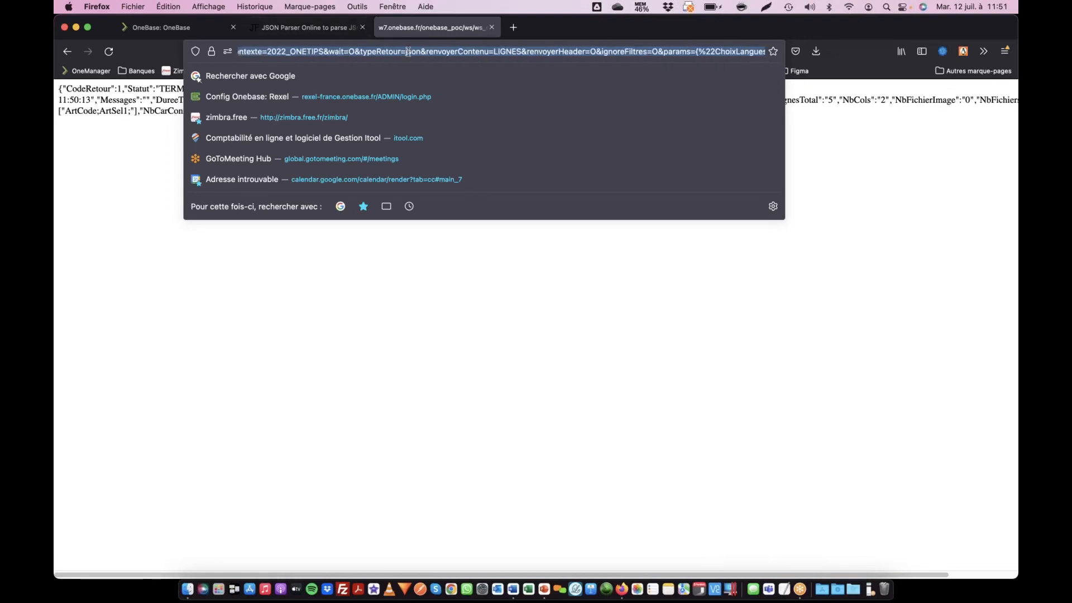
click(341, 52)
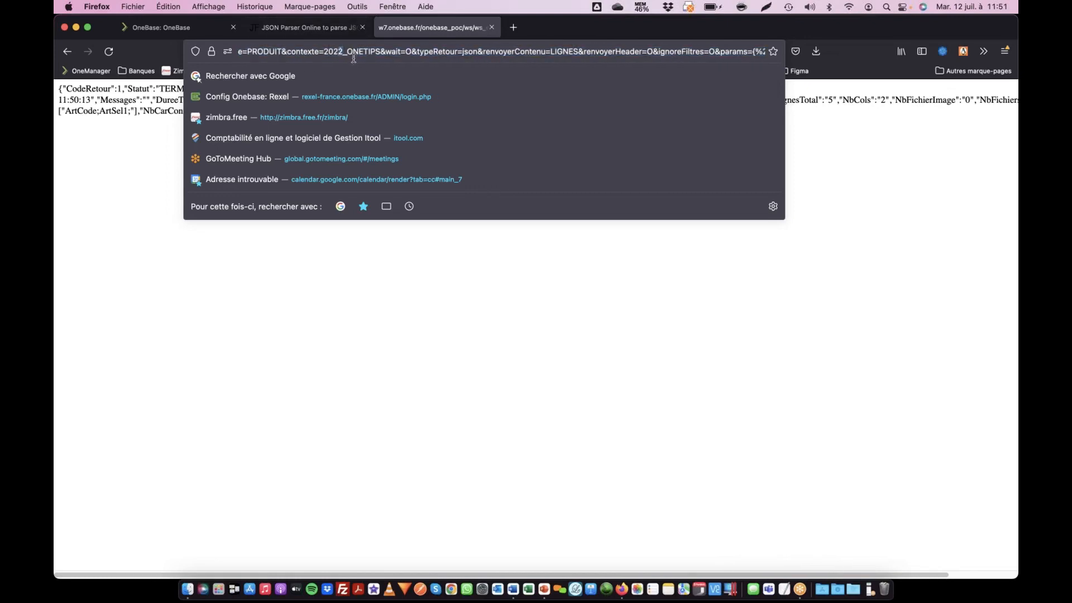
key(BackSpace)
text(3)
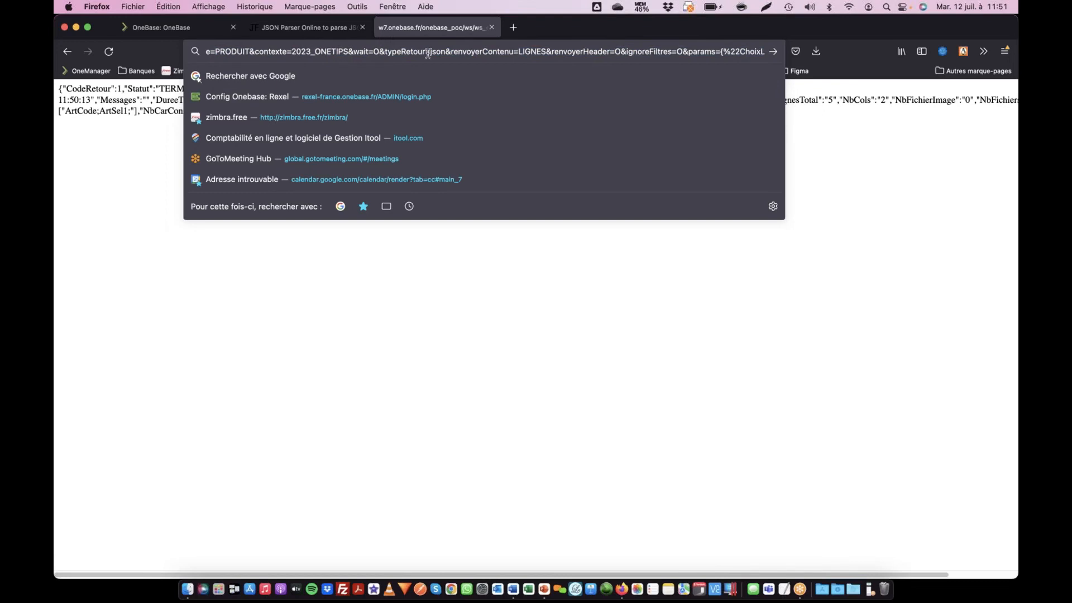
key(Return)
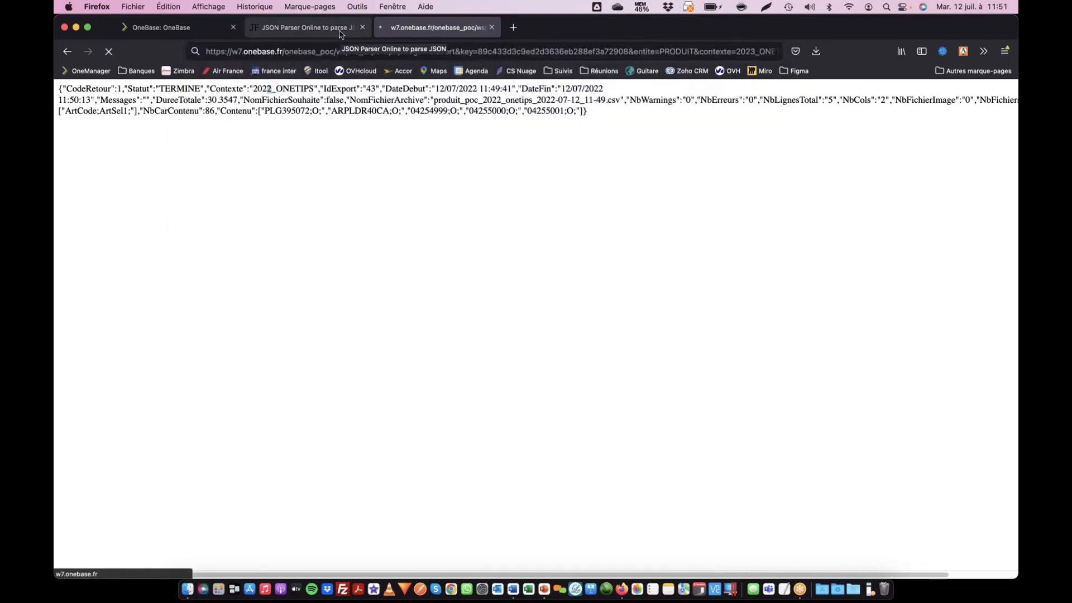
- Switch to the OneBase page and go back from the export model to the PRODUIT export settings
click(170, 30)
scroll(361, 297, up, 10)
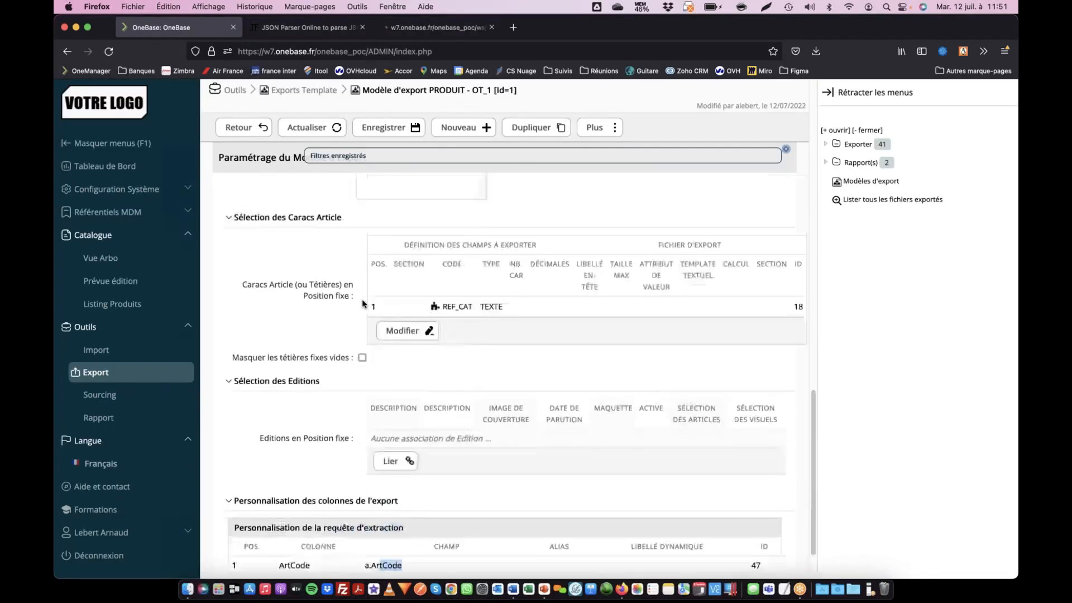
scroll(399, 304, up, 2)
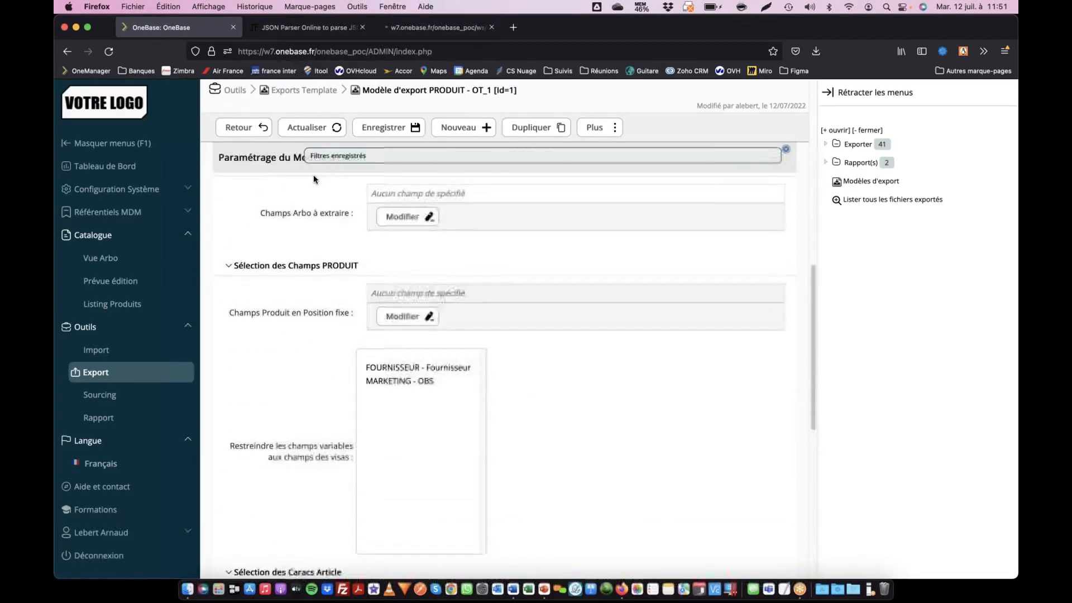
scroll(434, 243, up, 6)
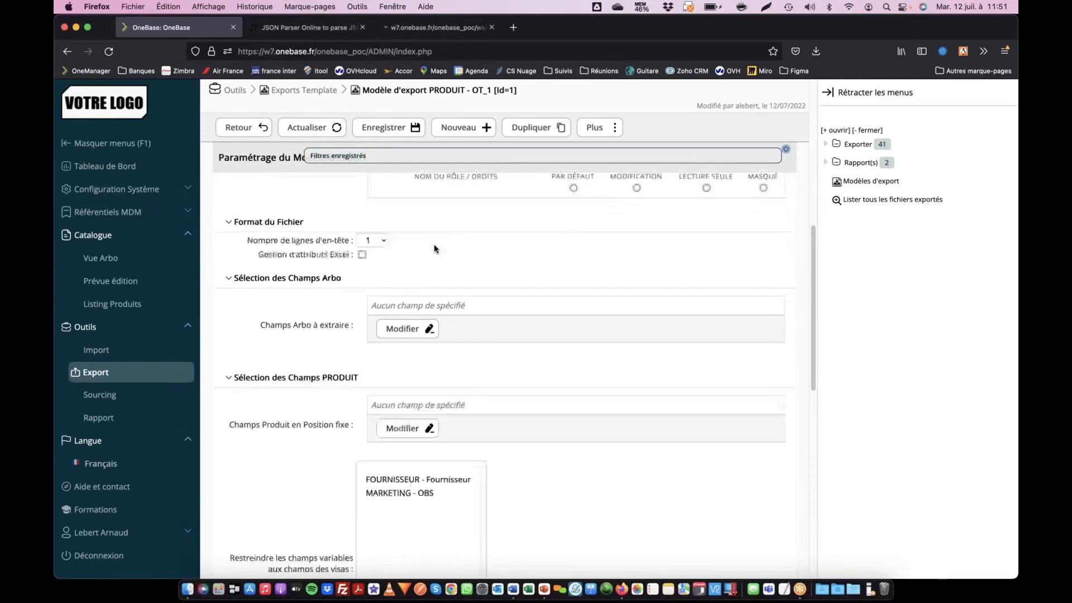
click(256, 134)
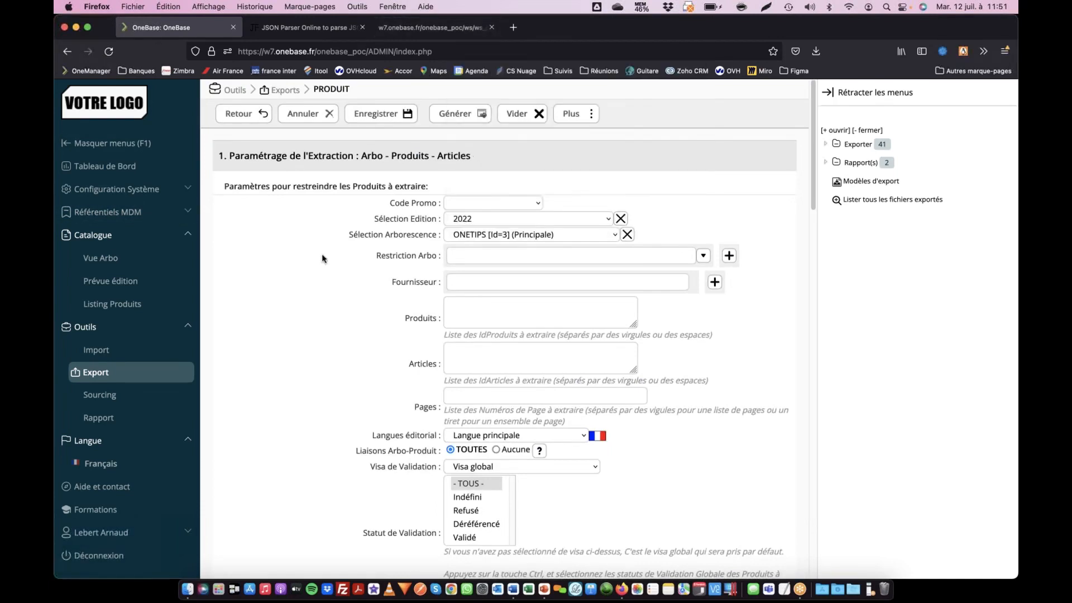
- Clear the Paquet value from the Unité de stock article filter and save the export settings
scroll(313, 268, down, 4)
scroll(297, 294, up, 4)
scroll(395, 352, down, 15)
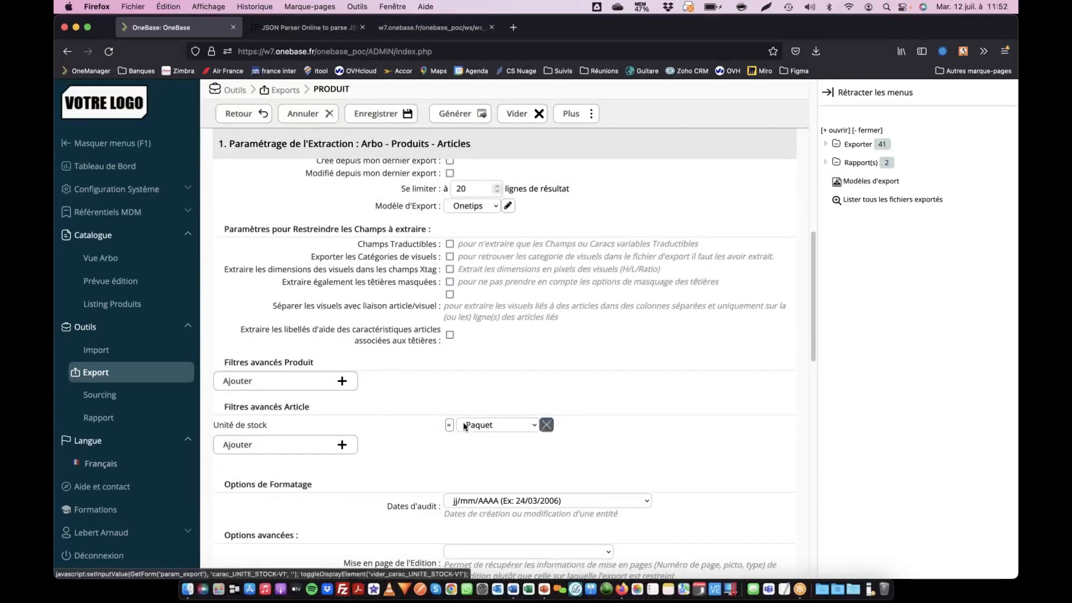
scroll(349, 423, down, 1)
scroll(350, 419, down, 2)
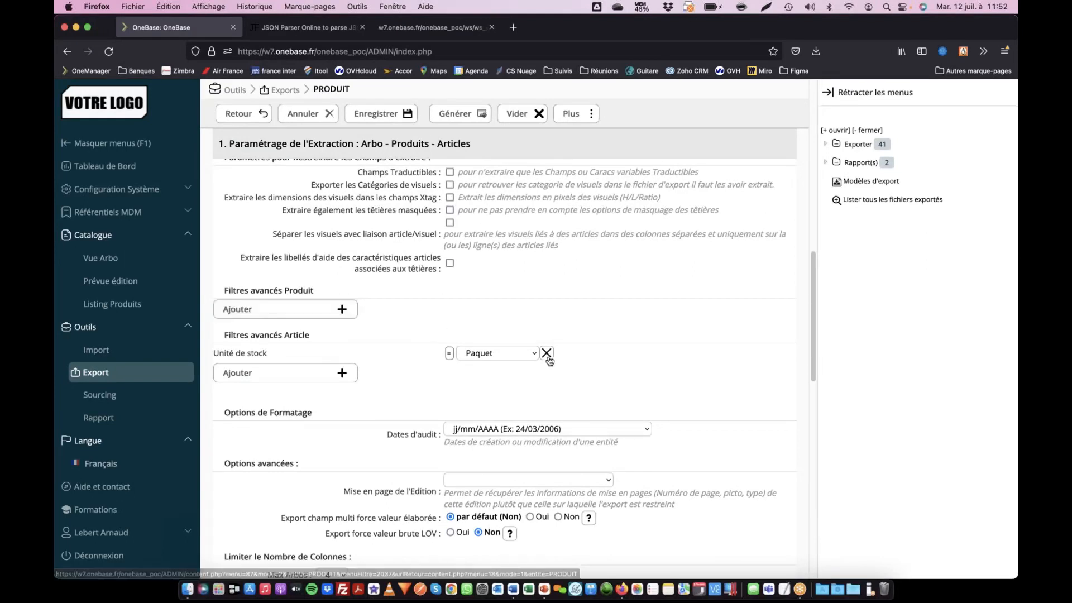
scroll(549, 360, down, 10)
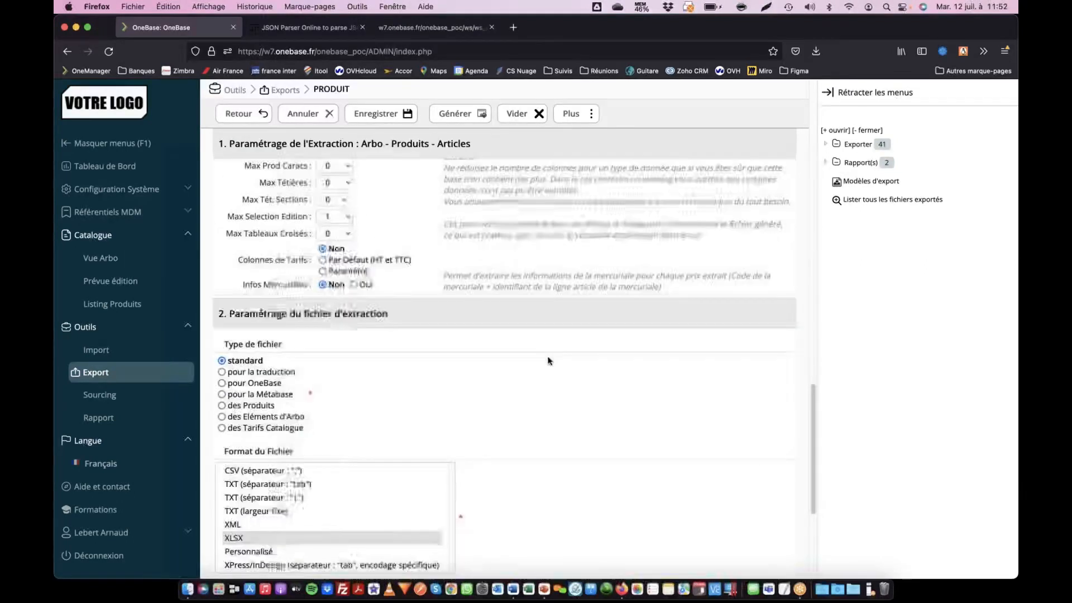
scroll(549, 360, up, 10)
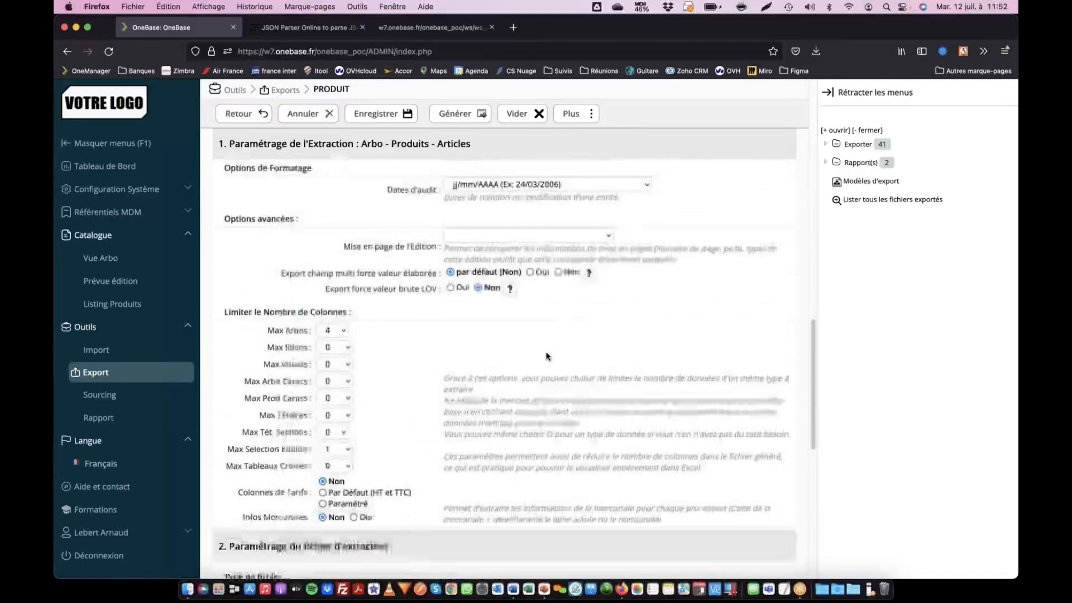
click(547, 244)
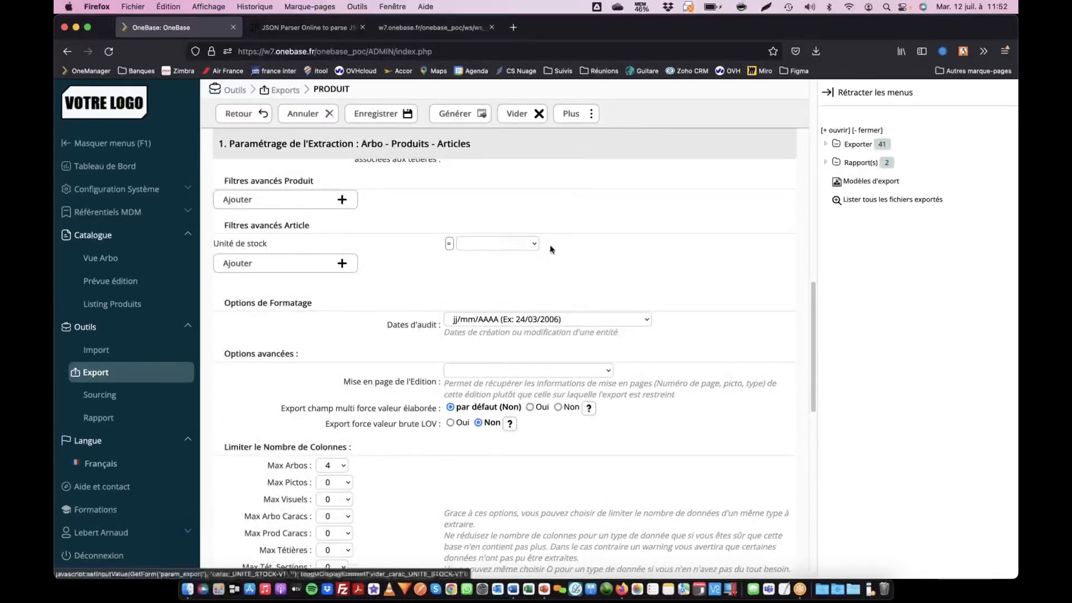
click(391, 113)
- Set the file format to CSV with a semicolon separator, then extract and generate the export
scroll(519, 407, down, 10)
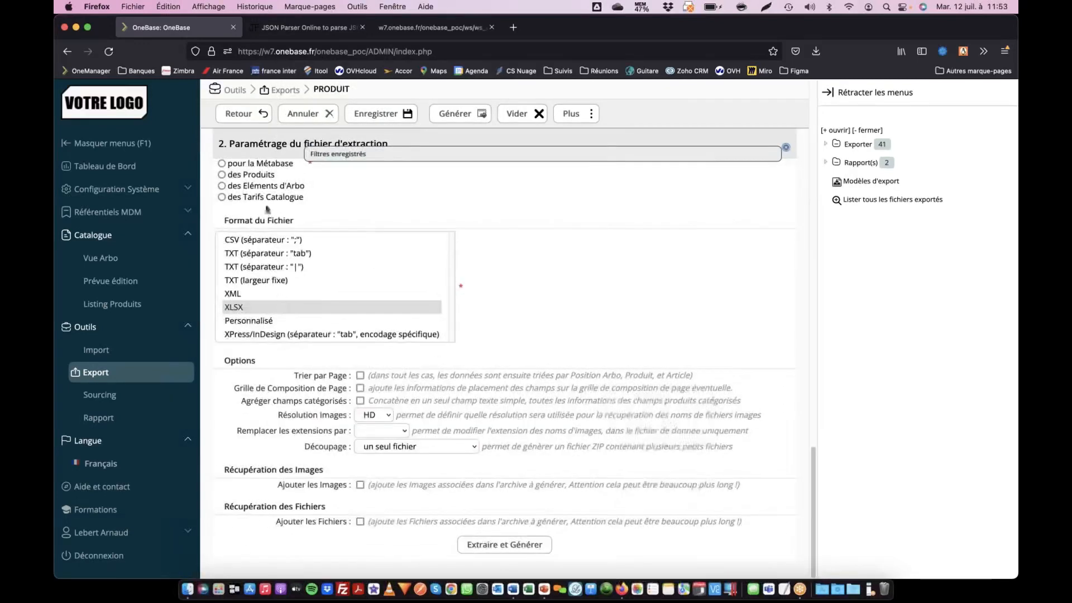
click(276, 240)
click(500, 544)
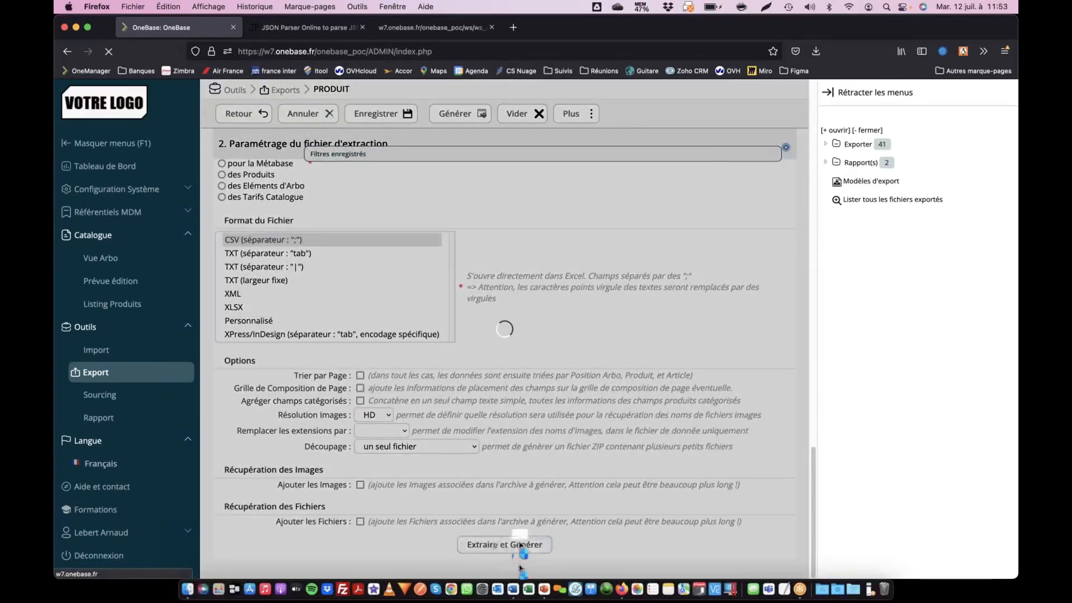
- Review the generated PRODUIT export from its file preview to the parameters in its web service URL
click(321, 128)
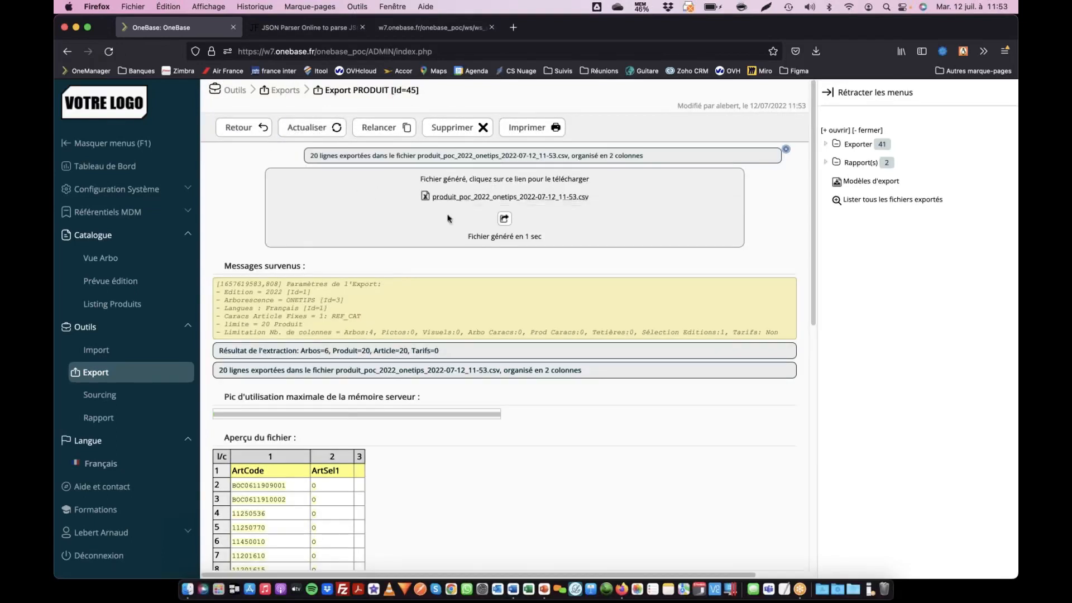
scroll(333, 373, down, 6)
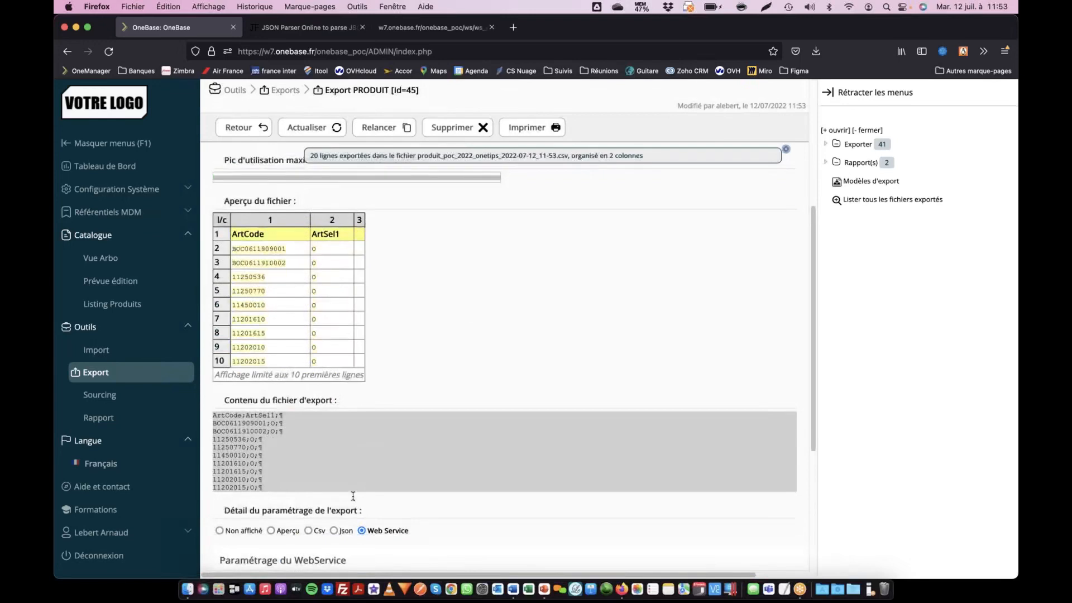
scroll(353, 496, down, 5)
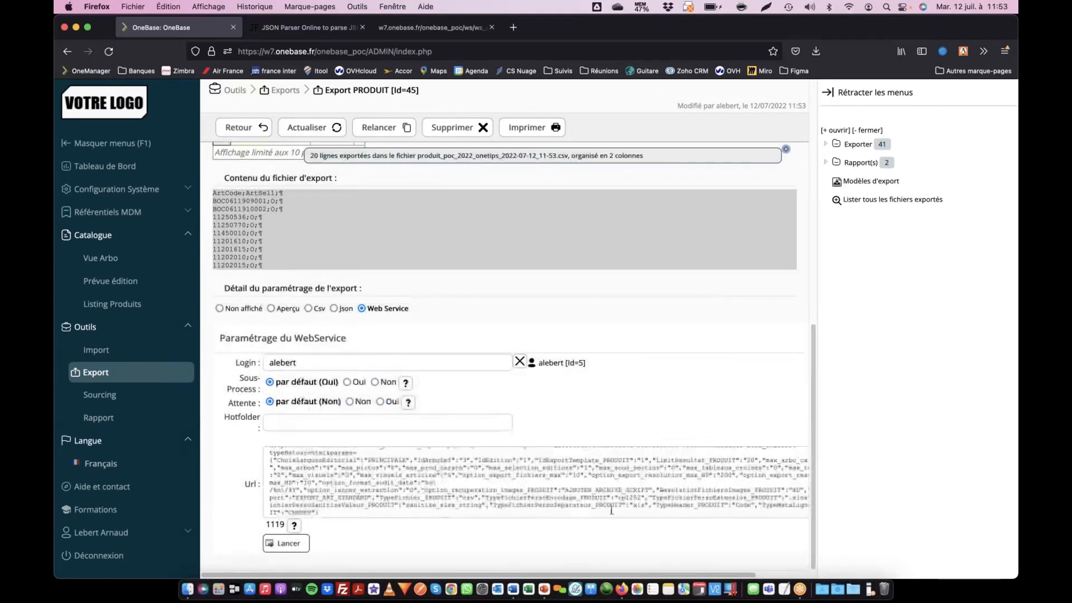
drag(612, 507, 780, 506)
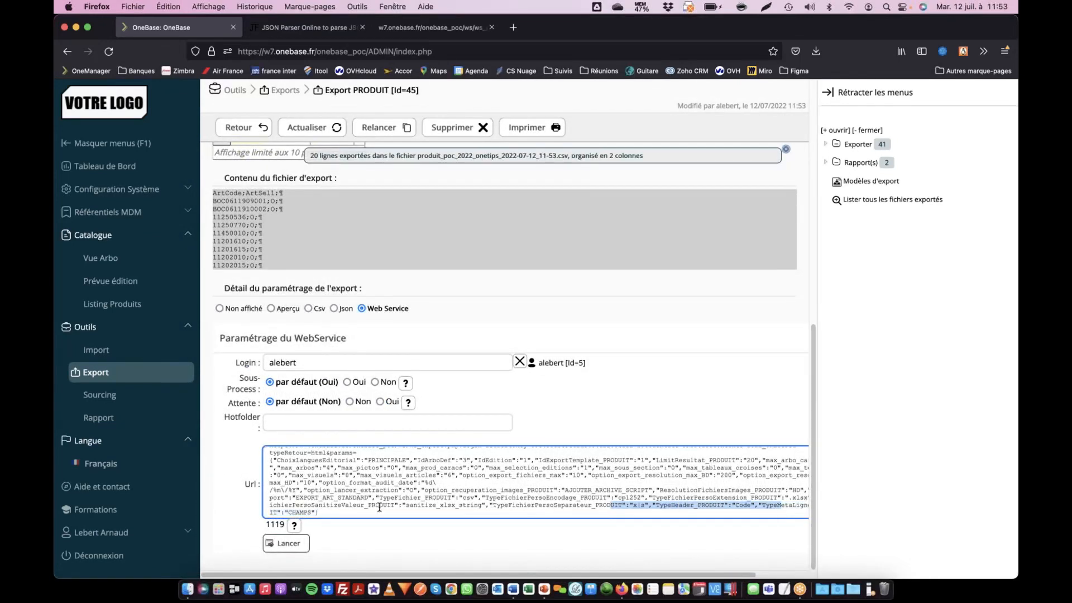
- Switch to the Word document and examine the web service URL's key, entite, contexte, wait and typeRetour parameters
key(super+Tab)
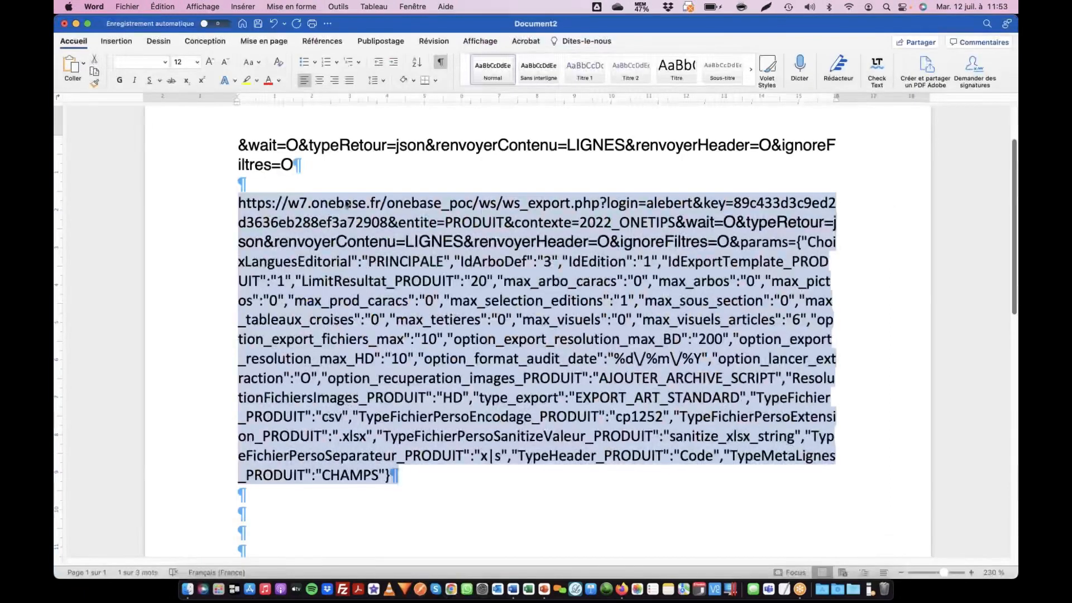
drag(236, 201, 384, 227)
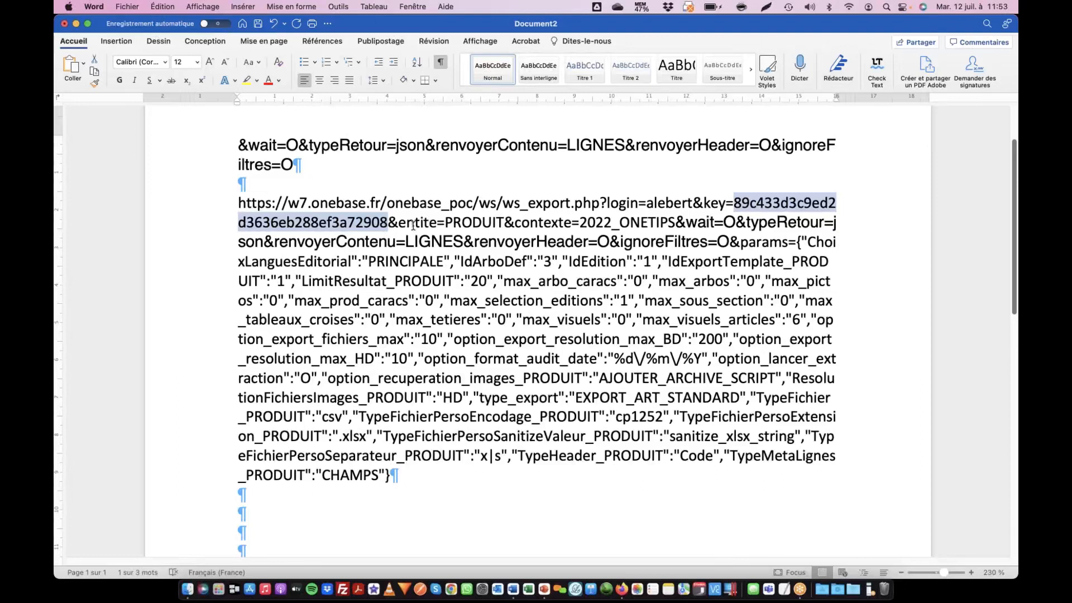
drag(445, 223, 672, 222)
click(572, 224)
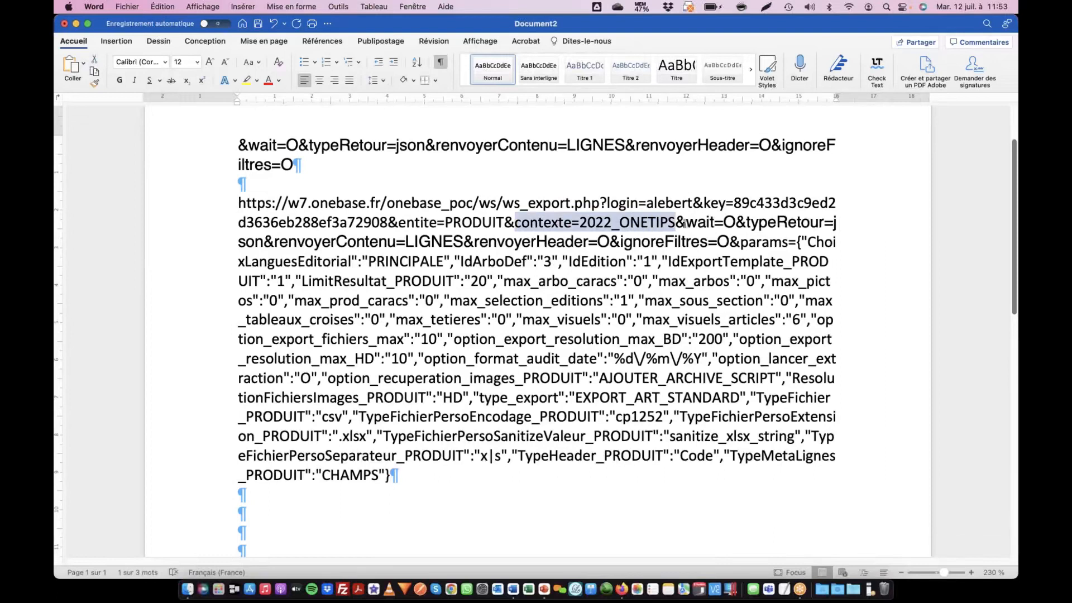
drag(686, 223, 736, 223)
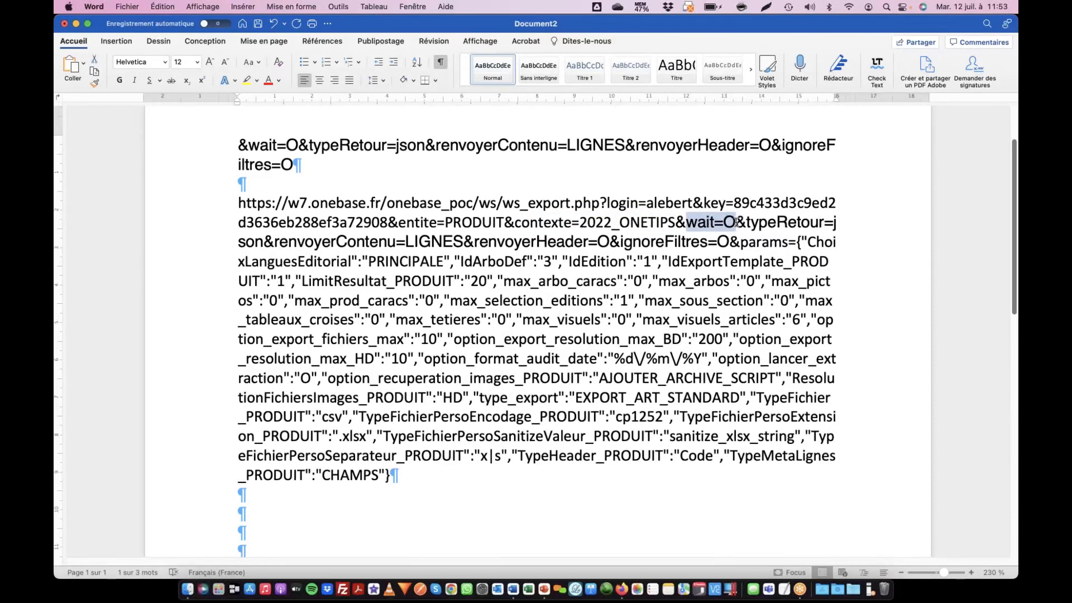
click(835, 222)
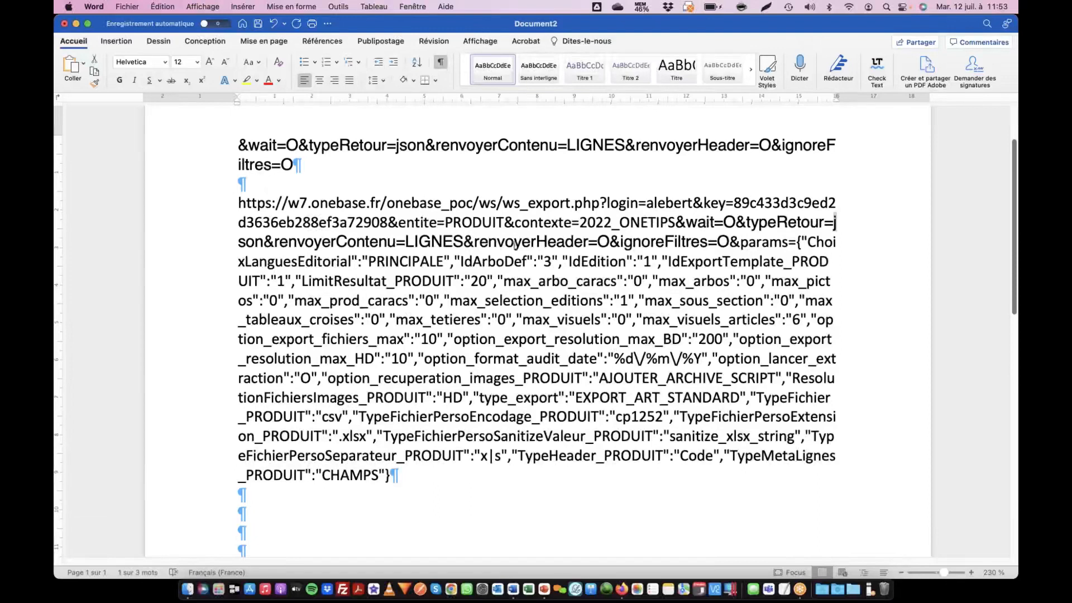
- Insert a tab before Header in the URL and a blank line between params= and its JSON block
click(539, 243)
key(Tab)
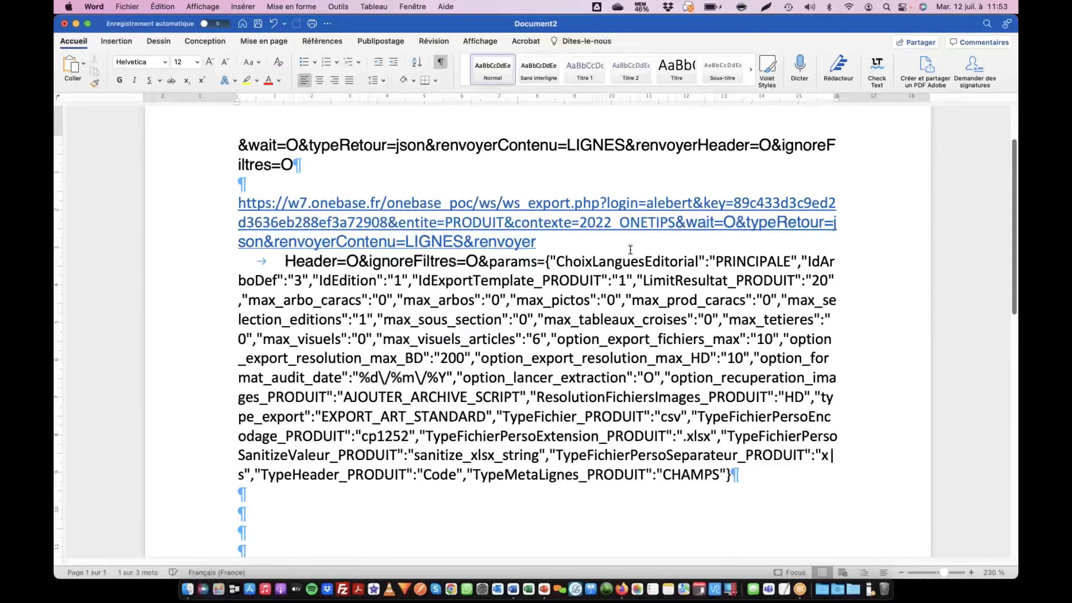
click(547, 261)
key(Return)
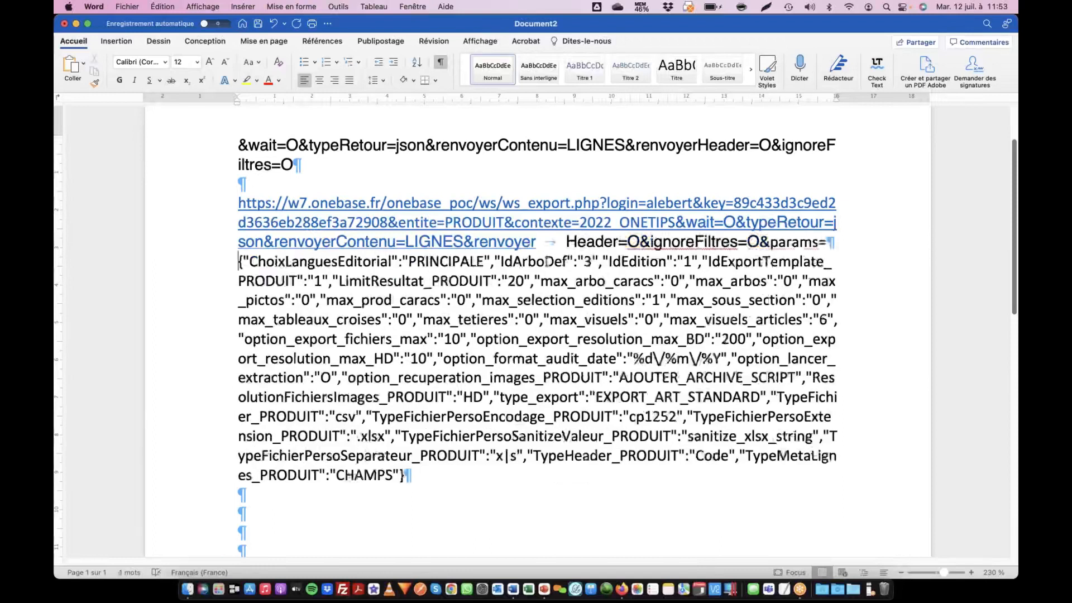
key(Return)
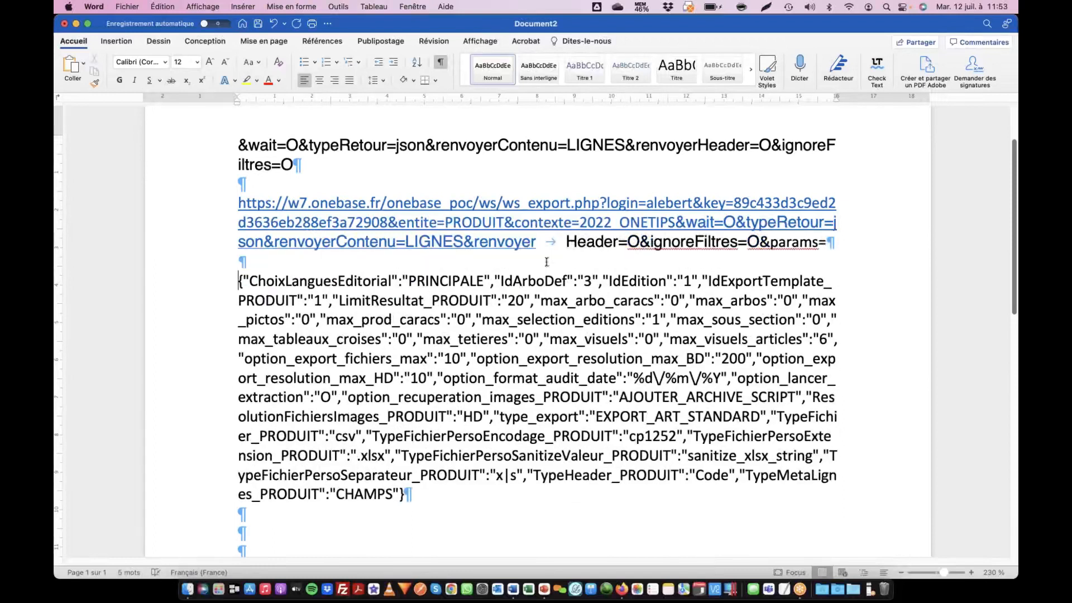
- Examine the JSON params block of the URL, from ChoixLanguesEditorial through TypeMetaLignes_PRODUIT
drag(403, 495, 247, 279)
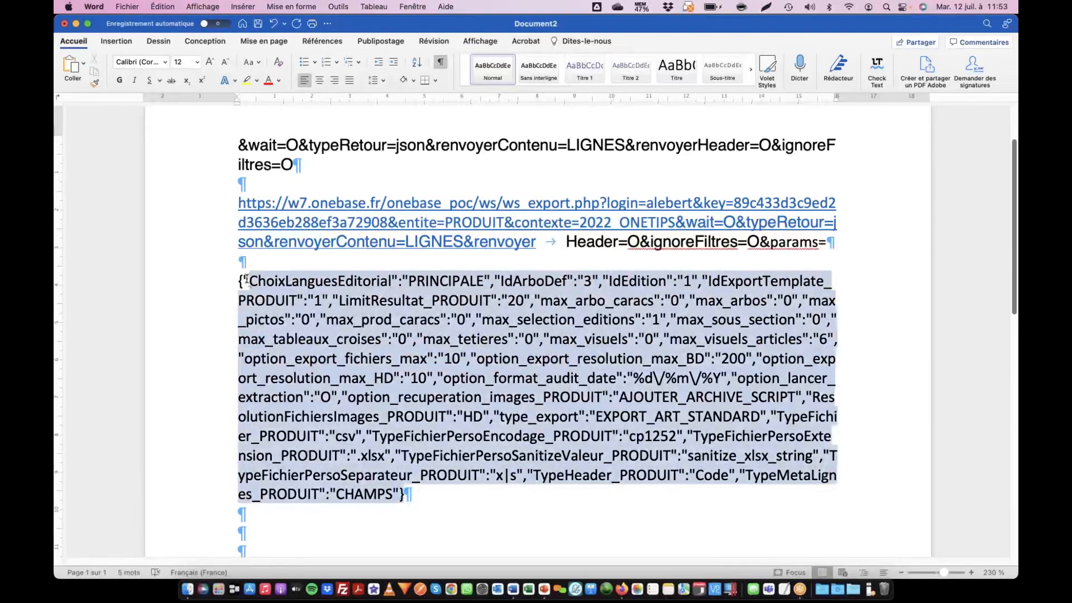
click(485, 285)
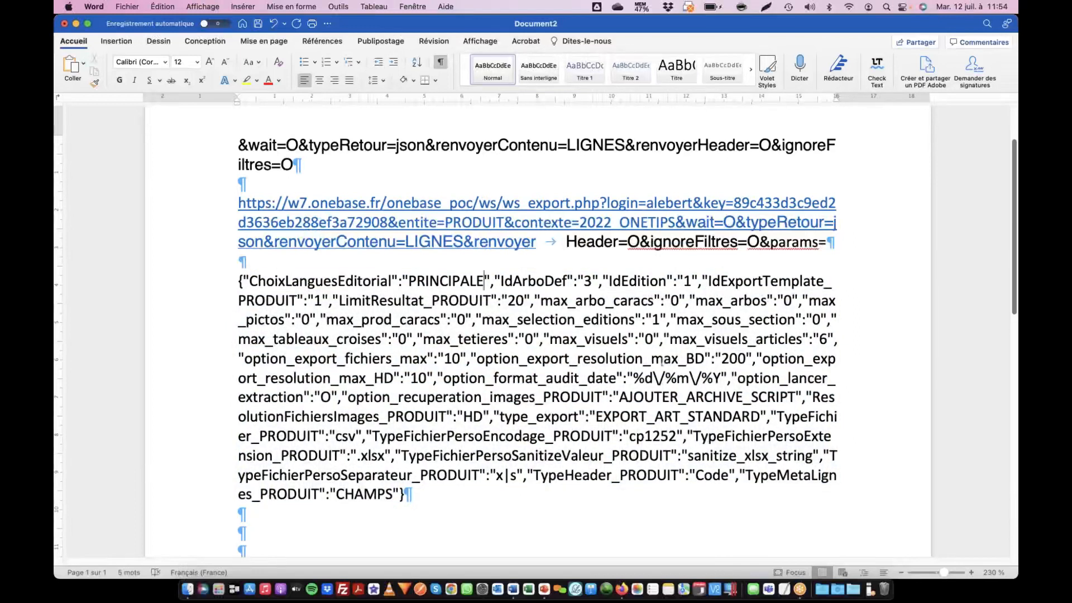
click(494, 378)
drag(387, 417, 500, 417)
scroll(410, 418, down, 3)
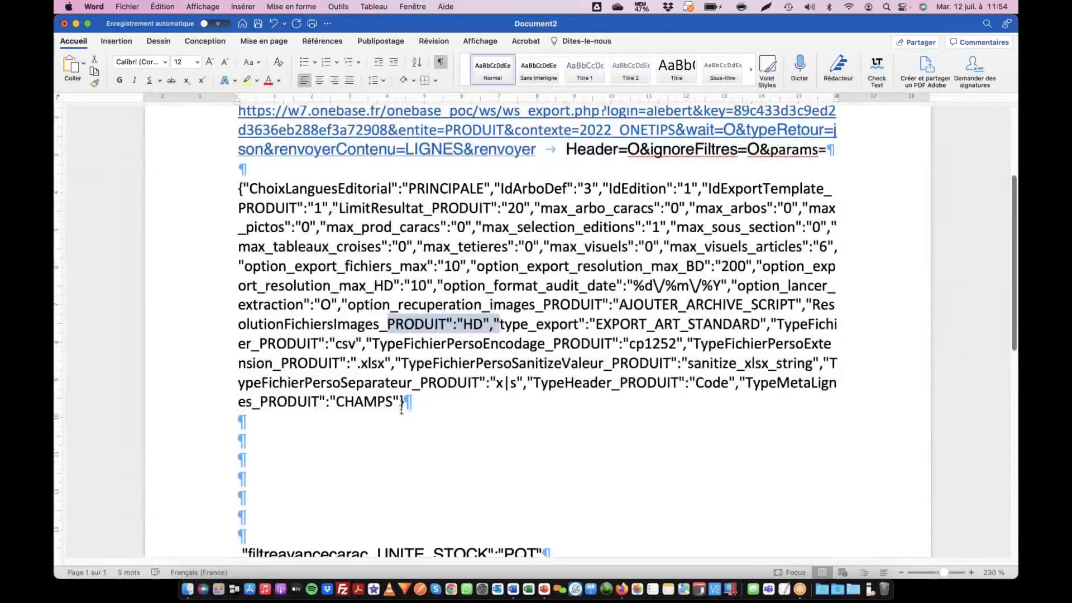
drag(404, 402, 227, 195)
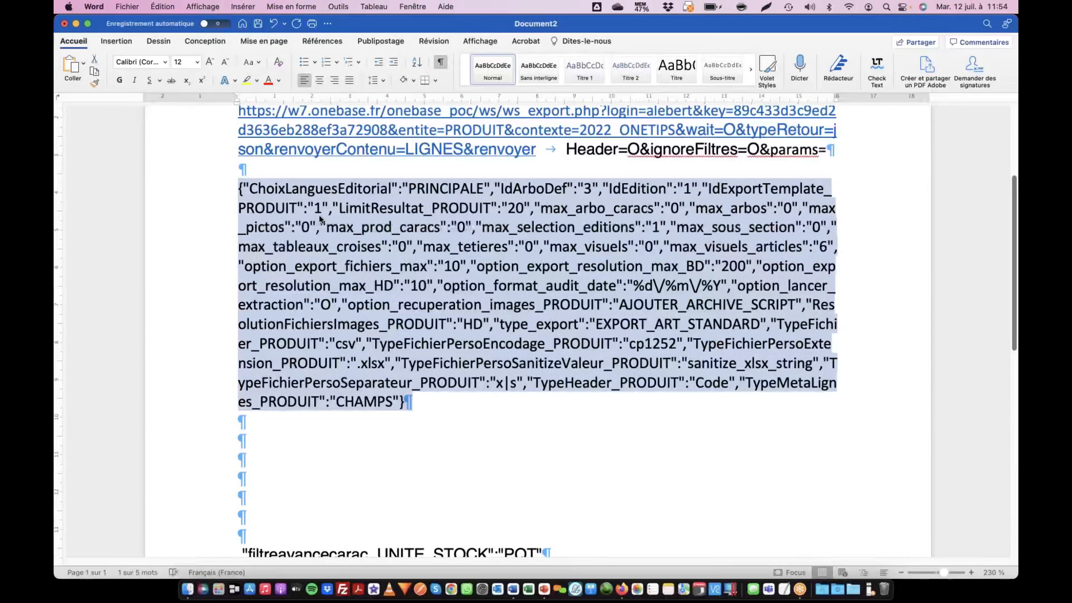
click(241, 188)
drag(241, 188, 485, 426)
- Switch to OneBase in Firefox, open the Marque renseignée indicator from the dashboard and examine its JSON filter definition
key(super+Tab)
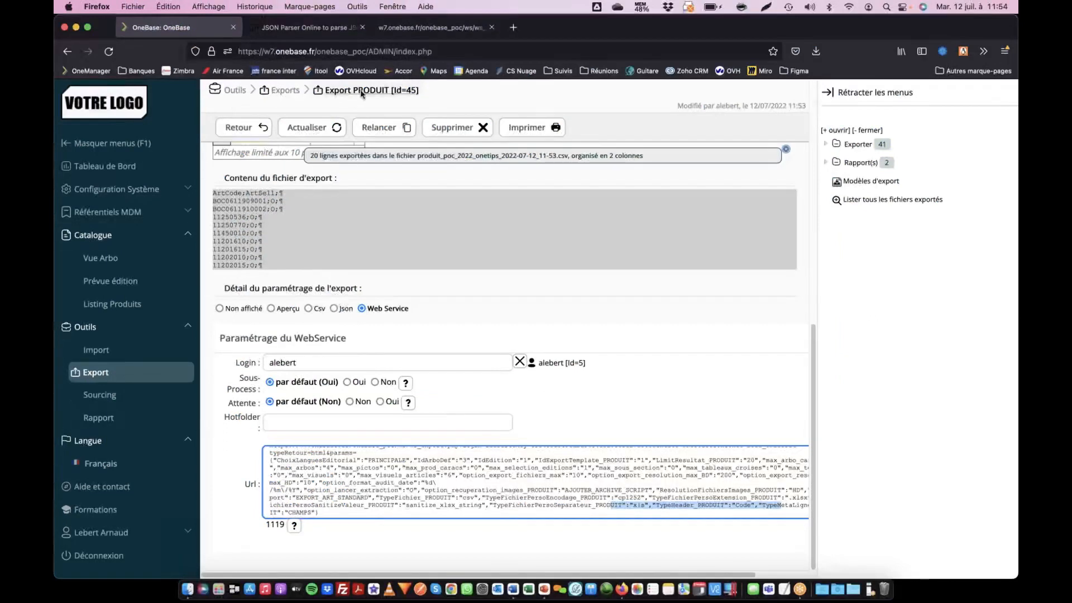
click(93, 106)
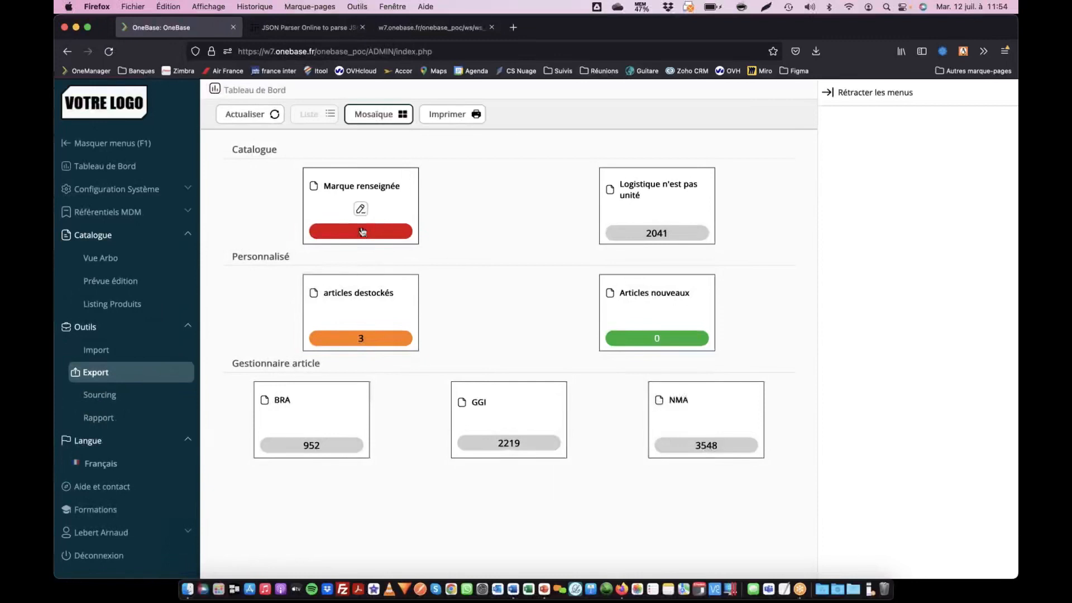
click(360, 209)
scroll(504, 378, down, 15)
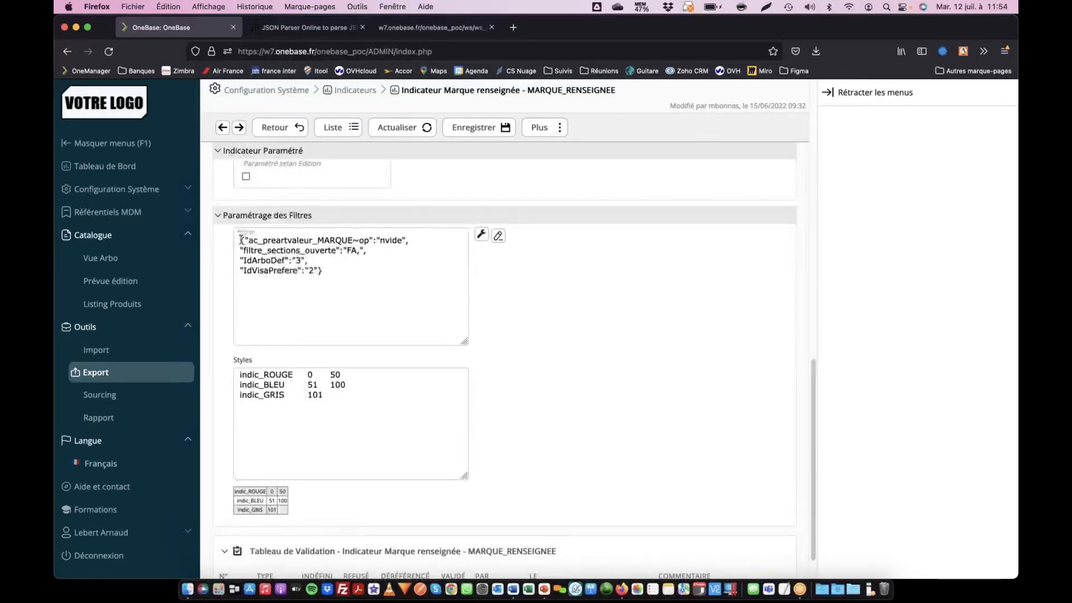
drag(238, 240, 319, 266)
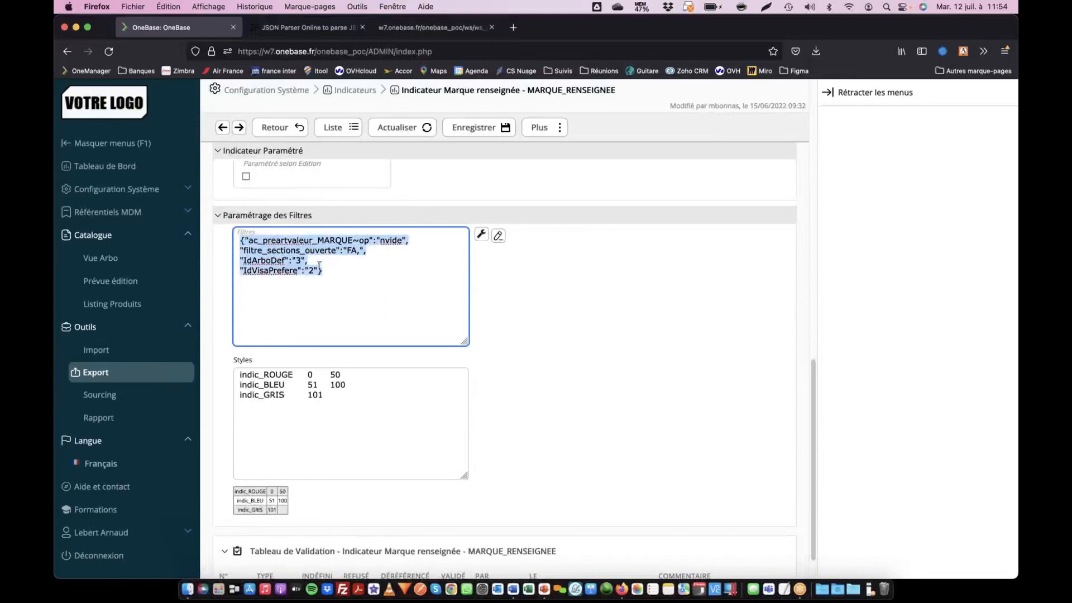
click(246, 242)
drag(246, 241, 322, 273)
click(338, 273)
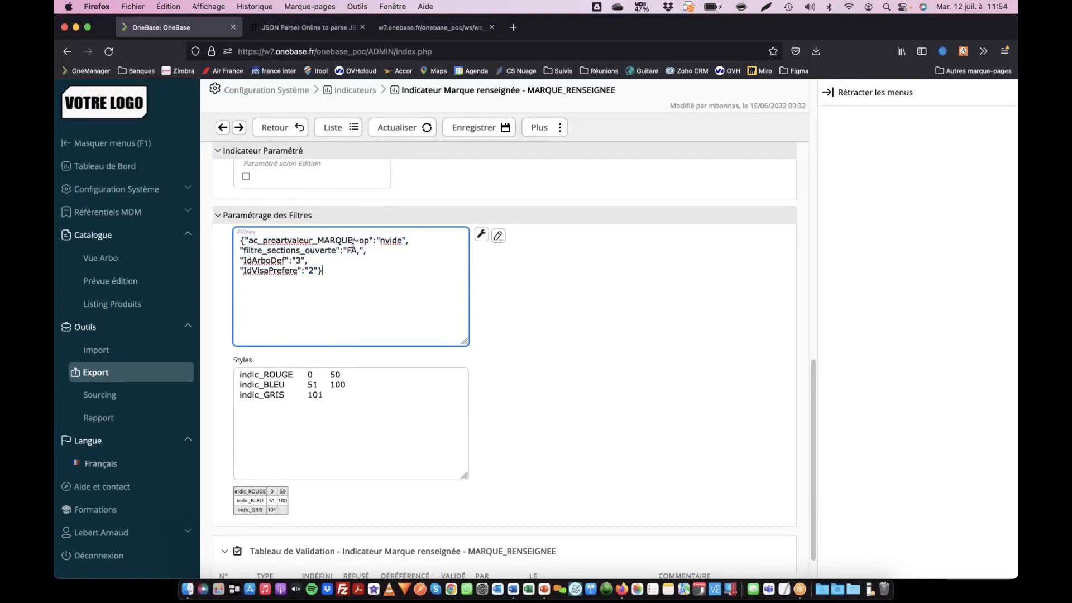
scroll(316, 308, up, 15)
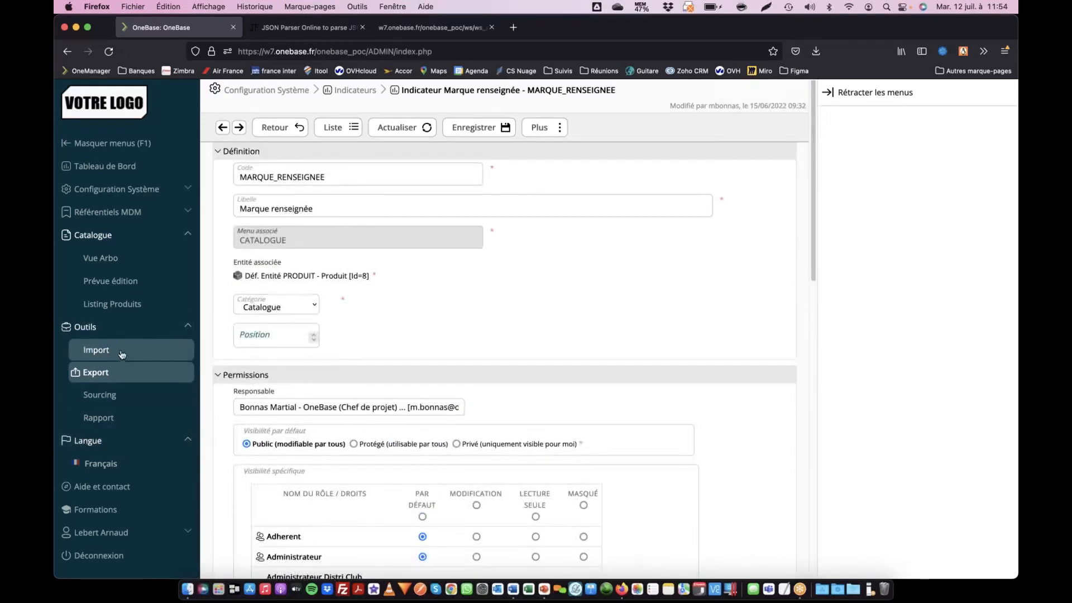
- Open the filters of the ONETIPS tree view and expand the Remplissage des infos Produit options
click(101, 258)
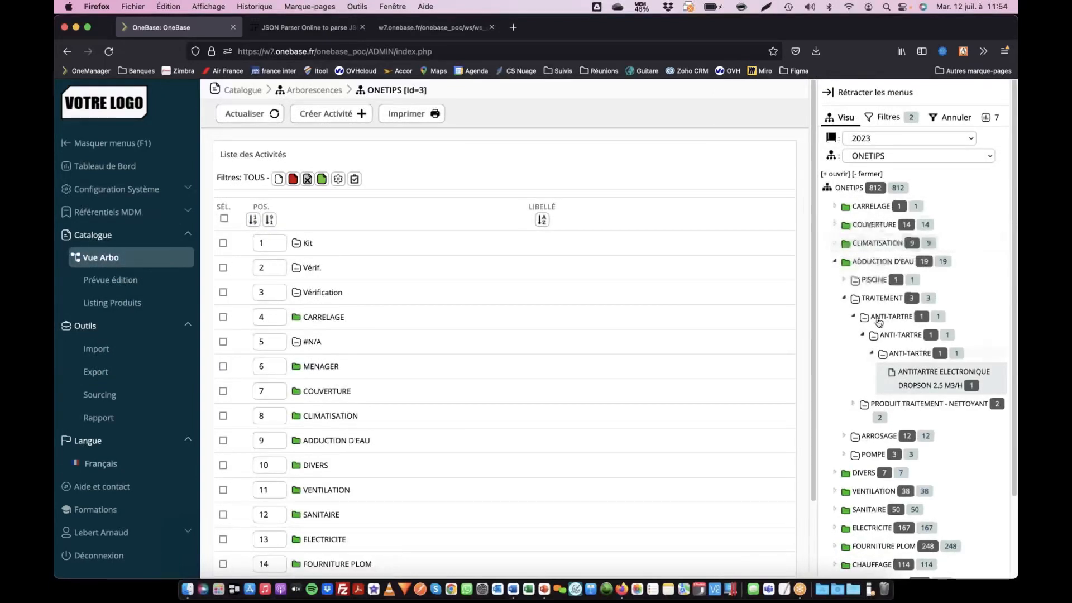
scroll(874, 490, down, 3)
click(887, 115)
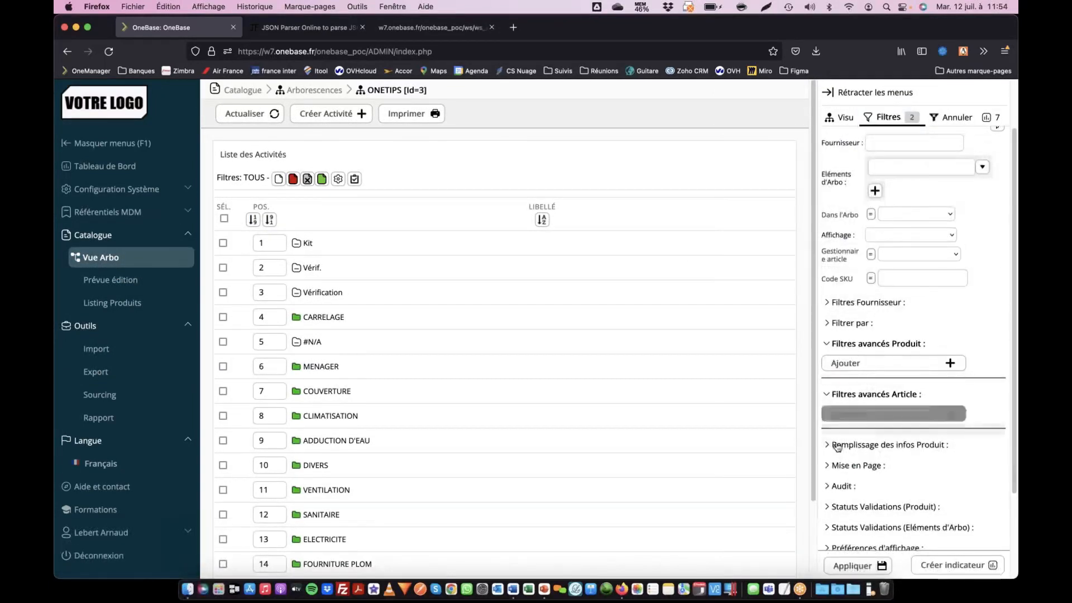
click(841, 445)
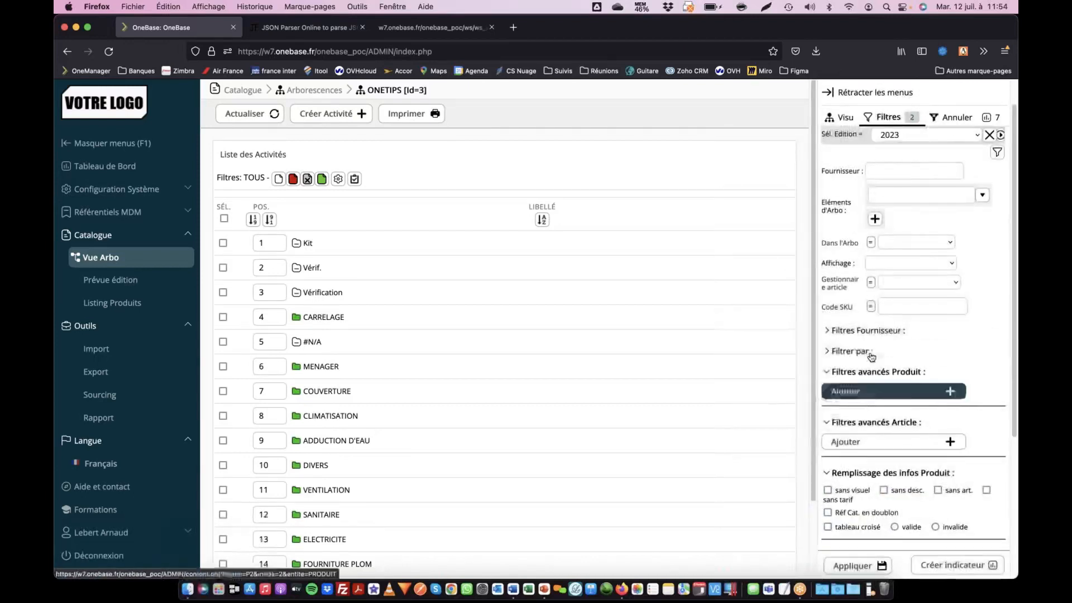
- Filter the ONETIPS tree by the keyword raccord
click(851, 351)
scroll(860, 352, down, 3)
click(873, 354)
text(raccord)
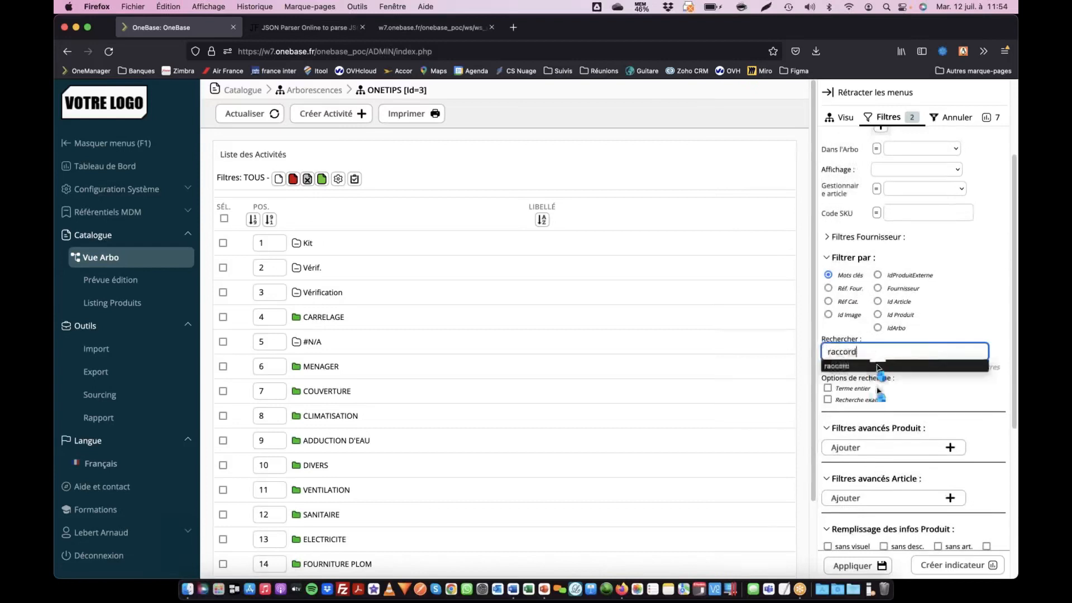
key(Return)
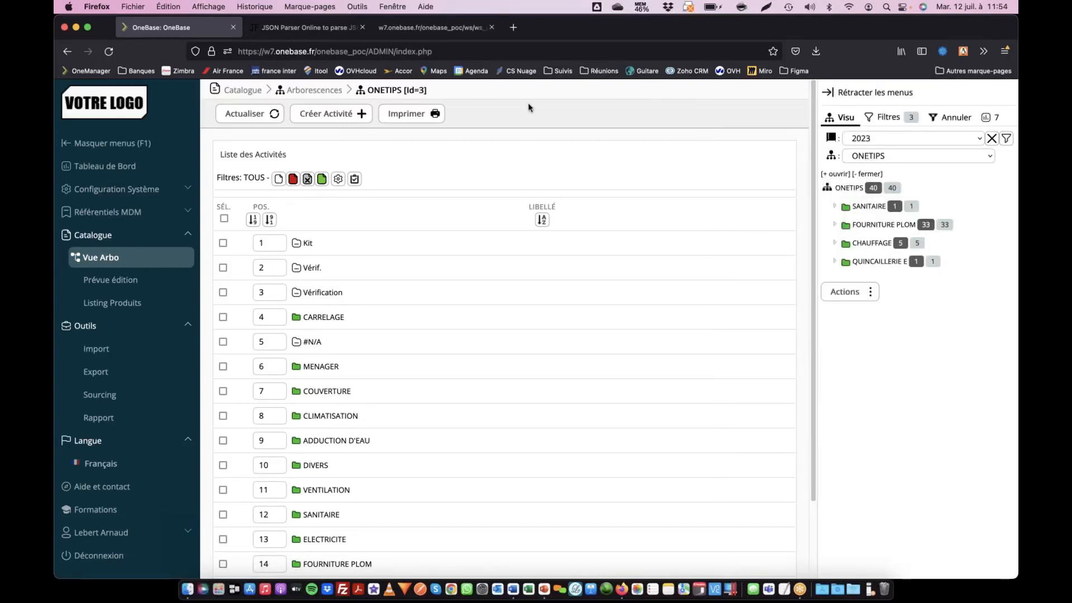
- Try to export the products from the product listing, and return to the list of export types
click(117, 307)
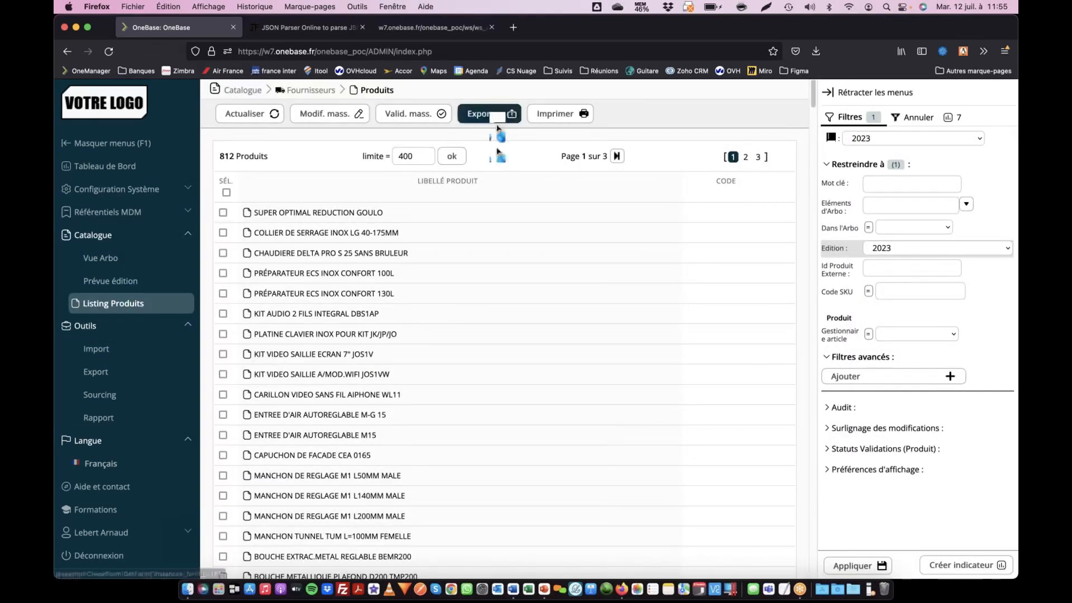
click(496, 118)
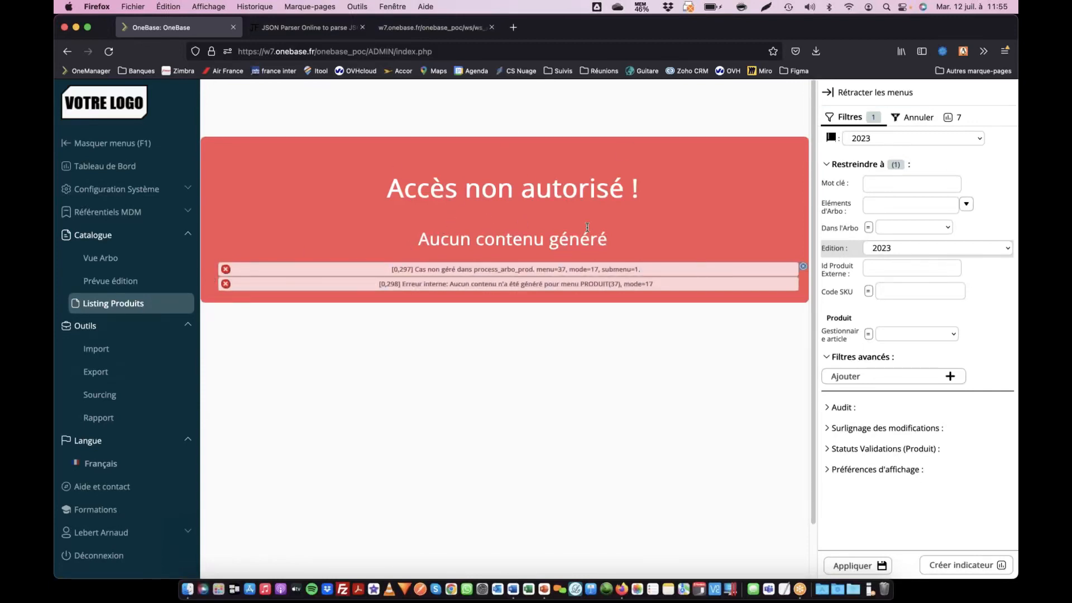
click(123, 297)
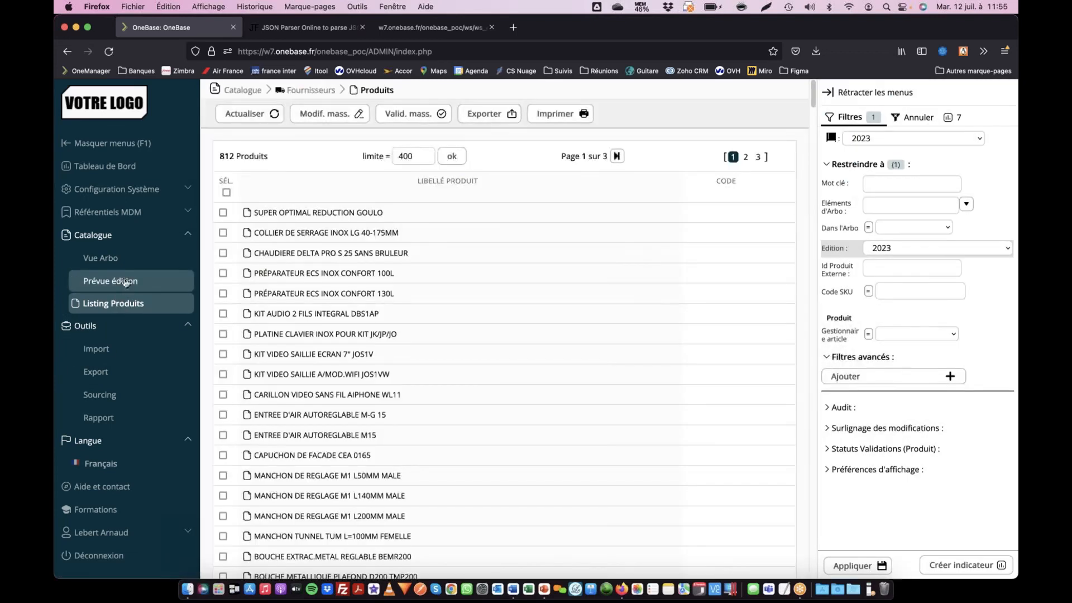
click(115, 372)
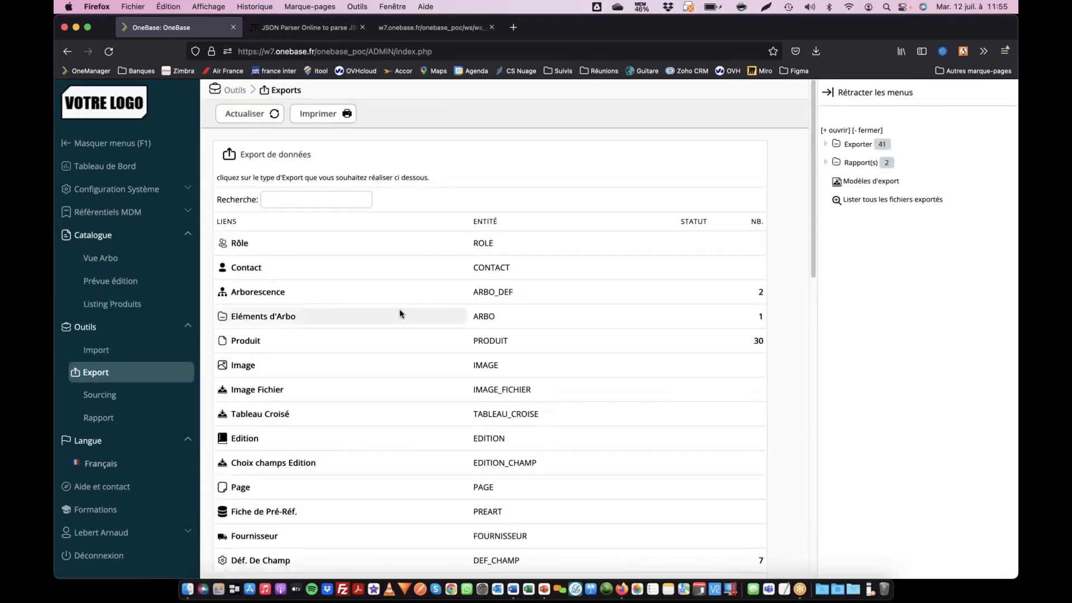
scroll(399, 309, down, 4)
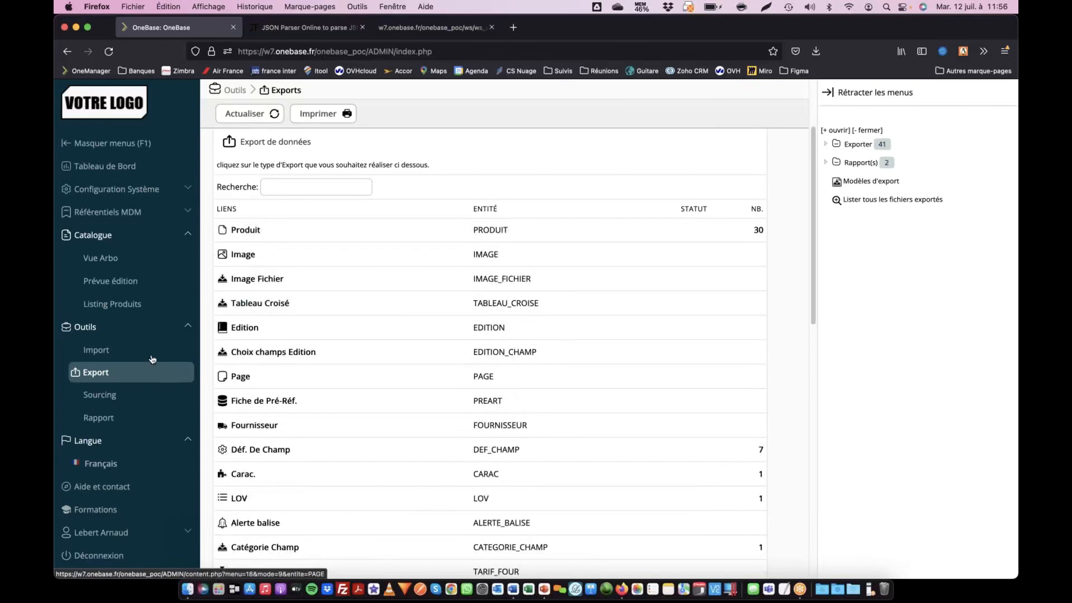
- Open the product import history and open the staged import of distri_club_medical.csv
click(132, 350)
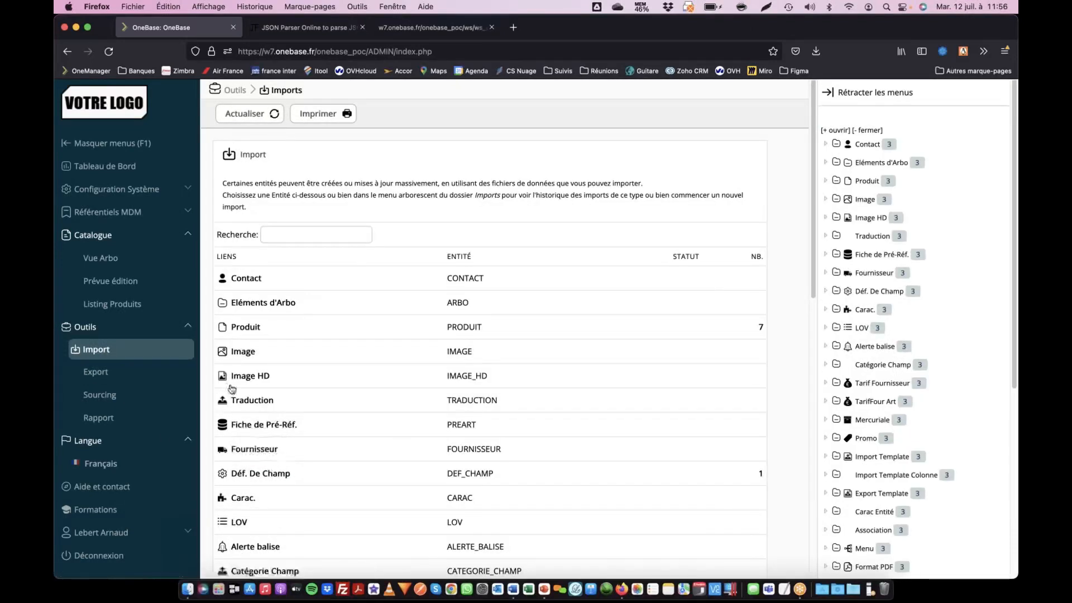
click(245, 327)
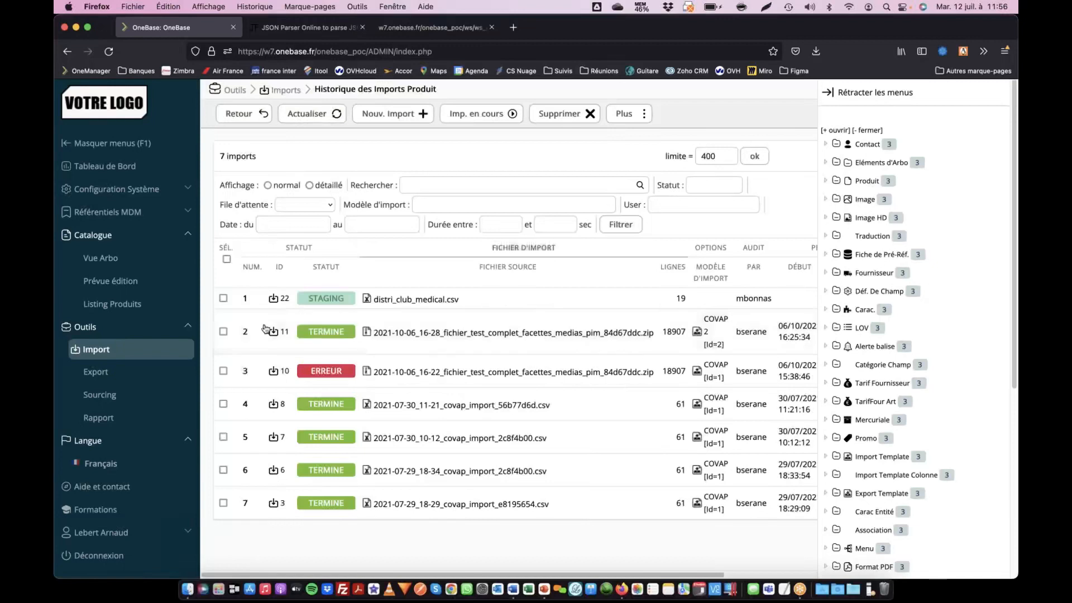
click(272, 297)
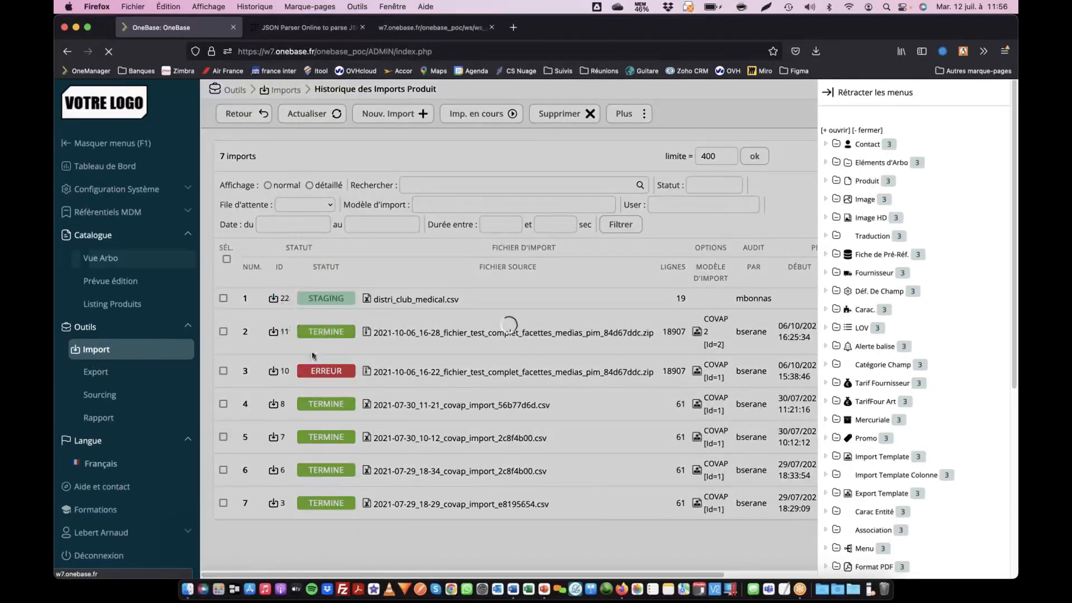
- Rerun the preprocessing of the staged distri_club_medical.csv import with the ONETIPS tree
scroll(345, 324, down, 10)
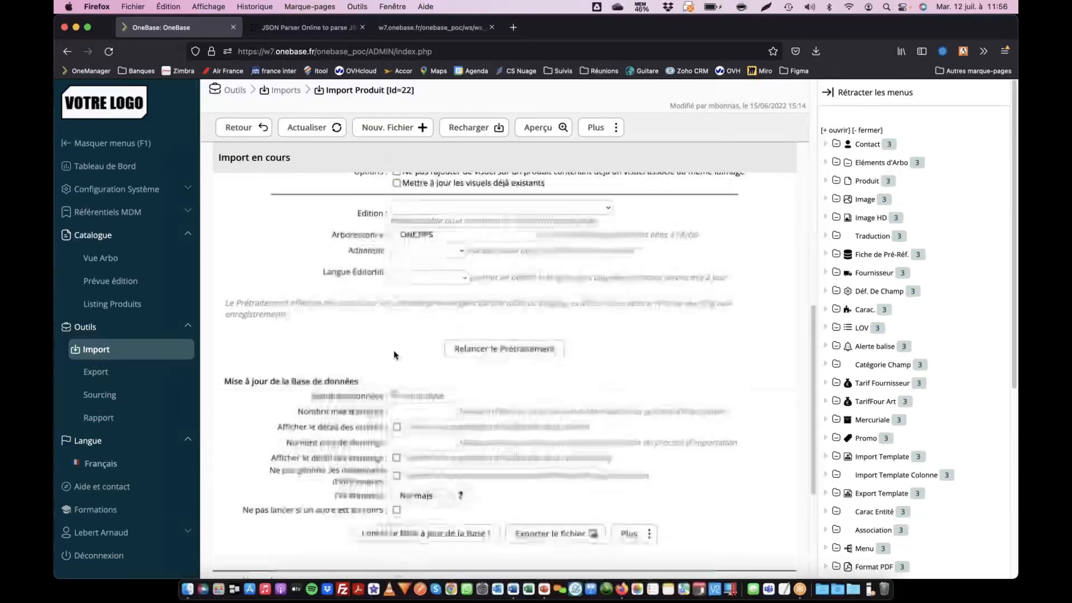
click(484, 345)
scroll(485, 335, down, 2)
scroll(475, 315, down, 5)
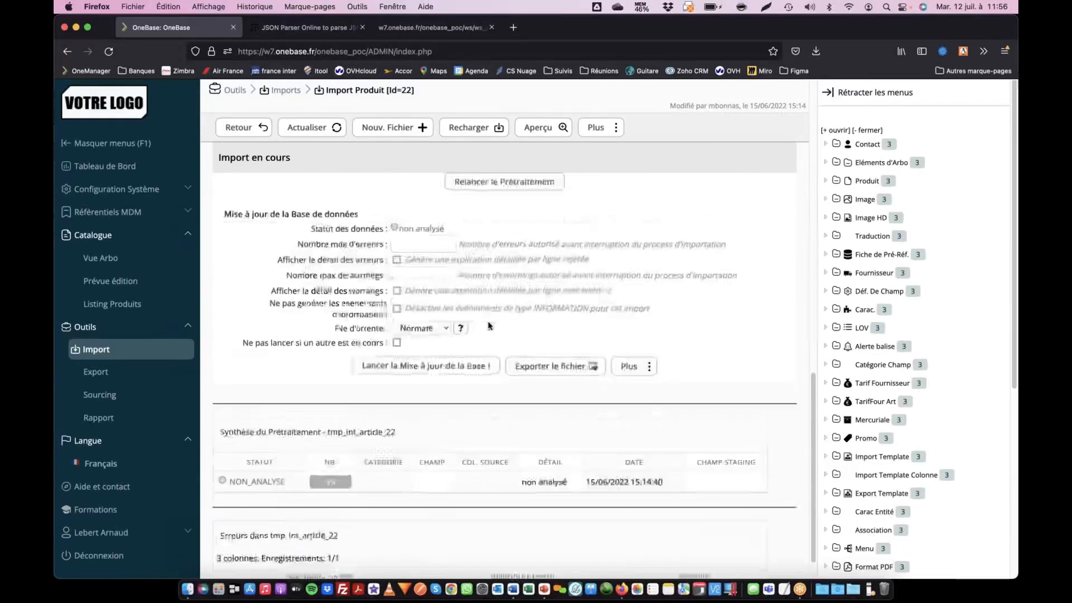
scroll(462, 302, up, 6)
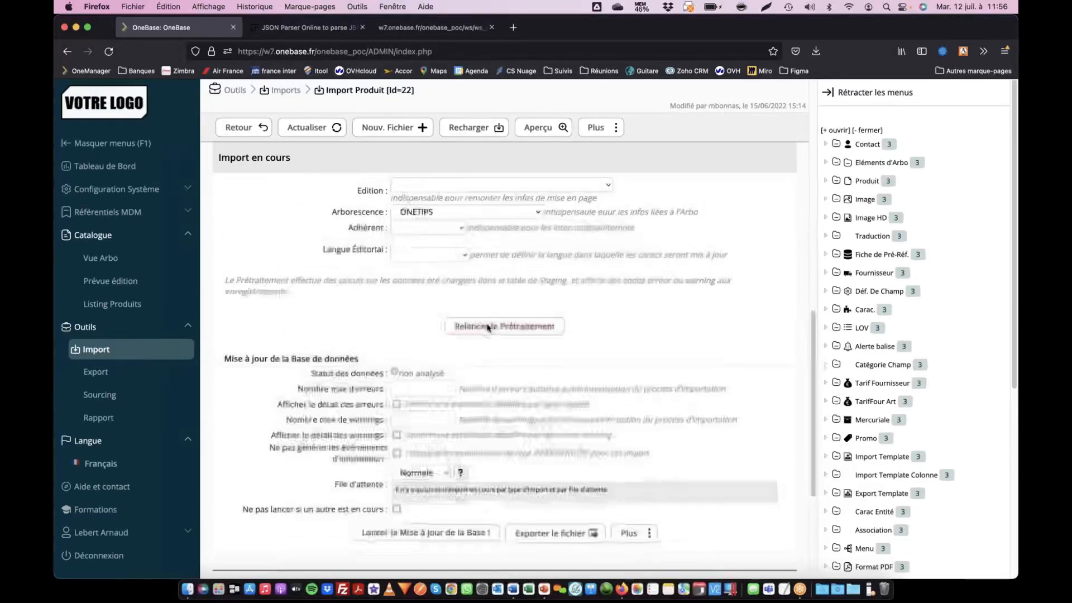
click(533, 326)
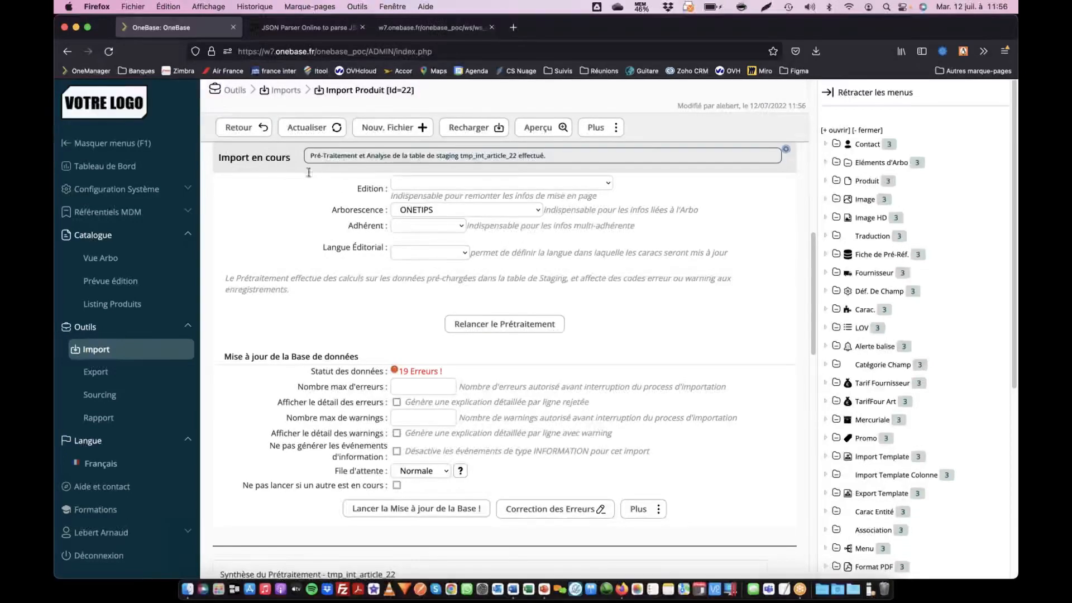
- Open the completed product import 11 from the import history, display its option details as Web Service, and select the URL
click(240, 127)
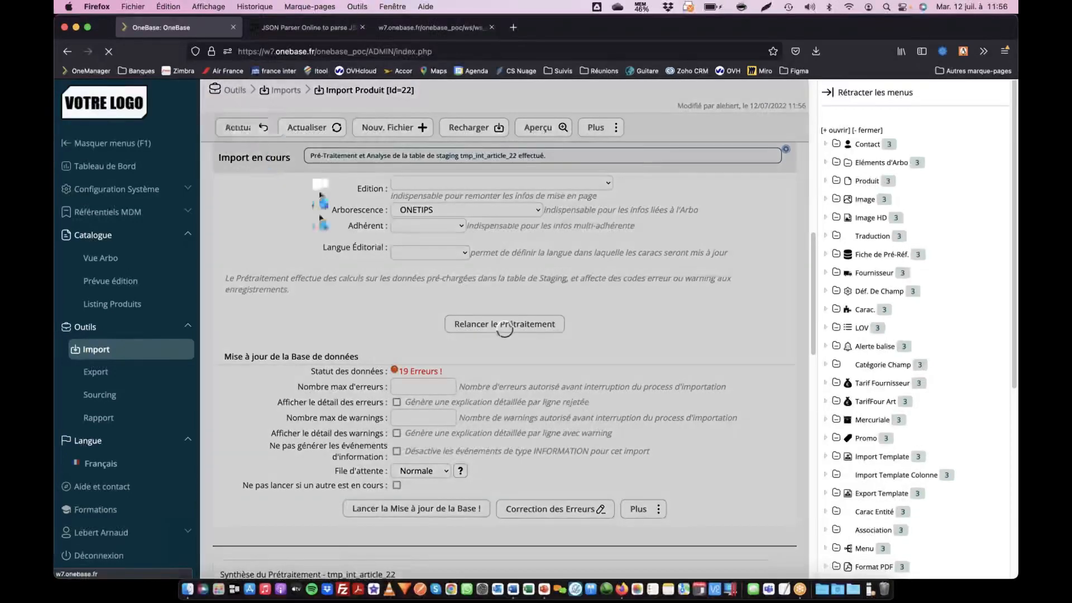
click(279, 333)
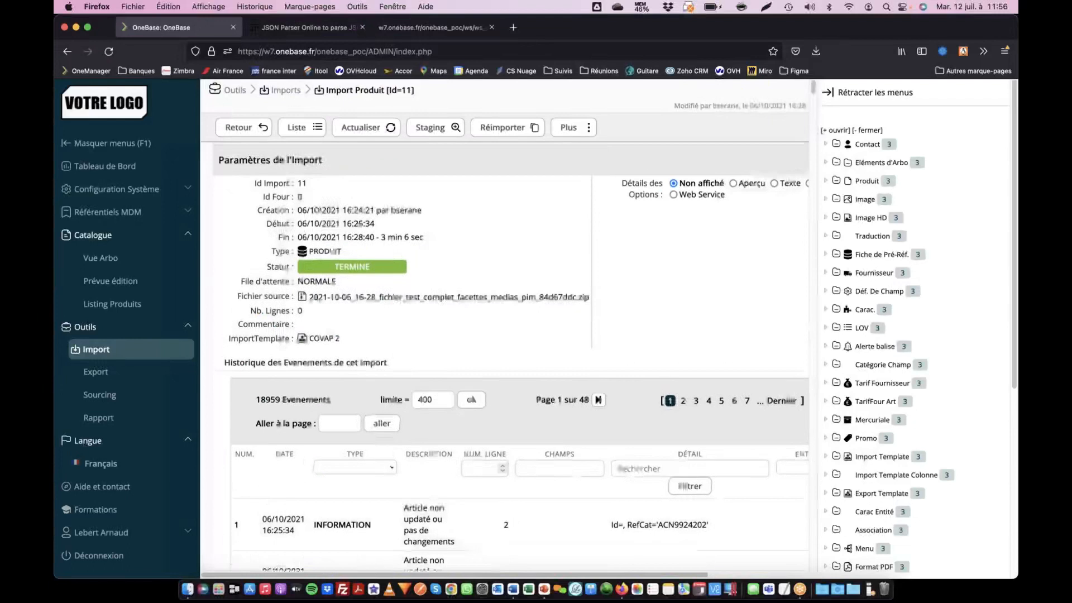
click(681, 192)
scroll(677, 369, right, 6)
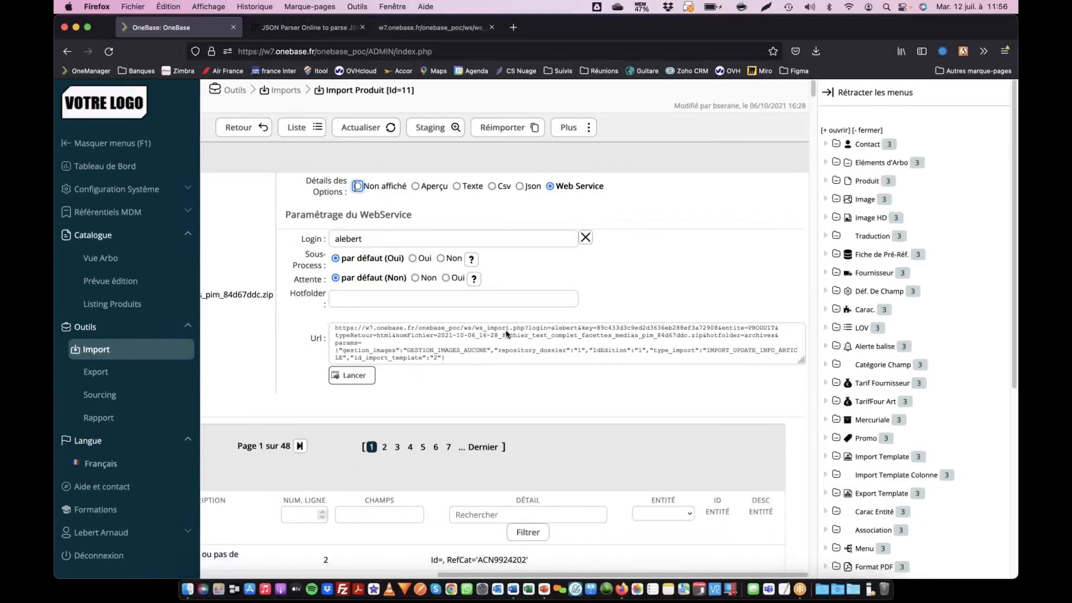
drag(455, 358, 333, 325)
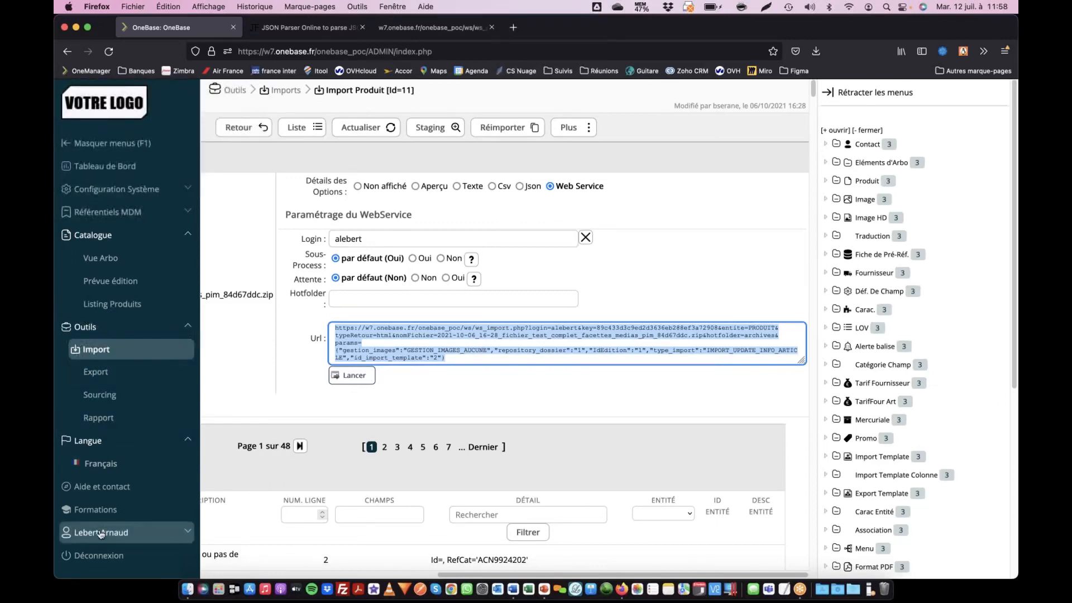
- Open the OneBase forum from the help and contact page and search it for webservices
click(106, 487)
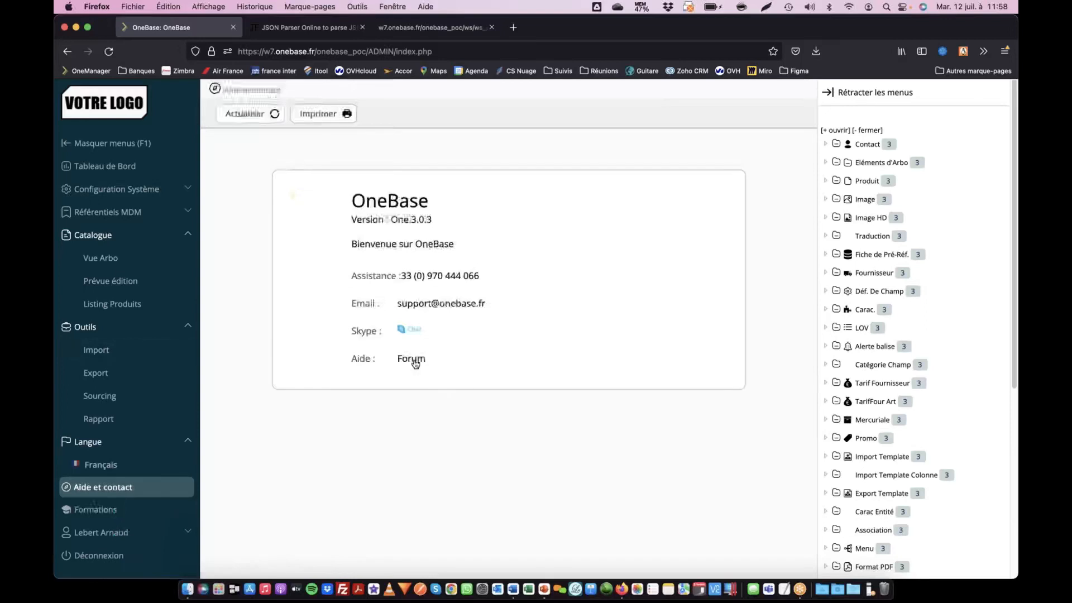
click(414, 360)
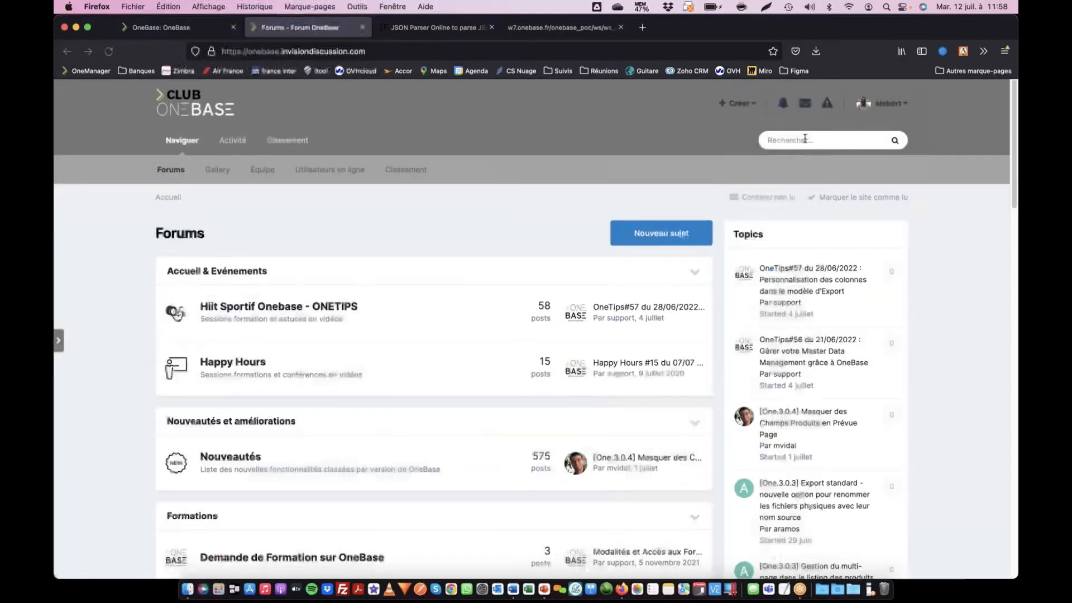
click(805, 139)
text(web)
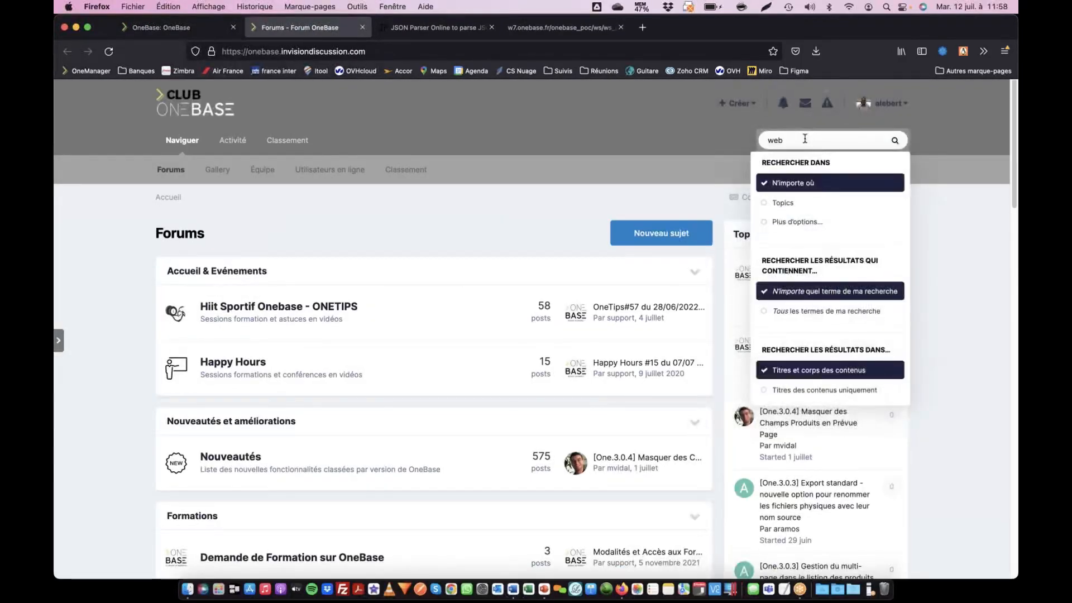
text(services)
key(Return)
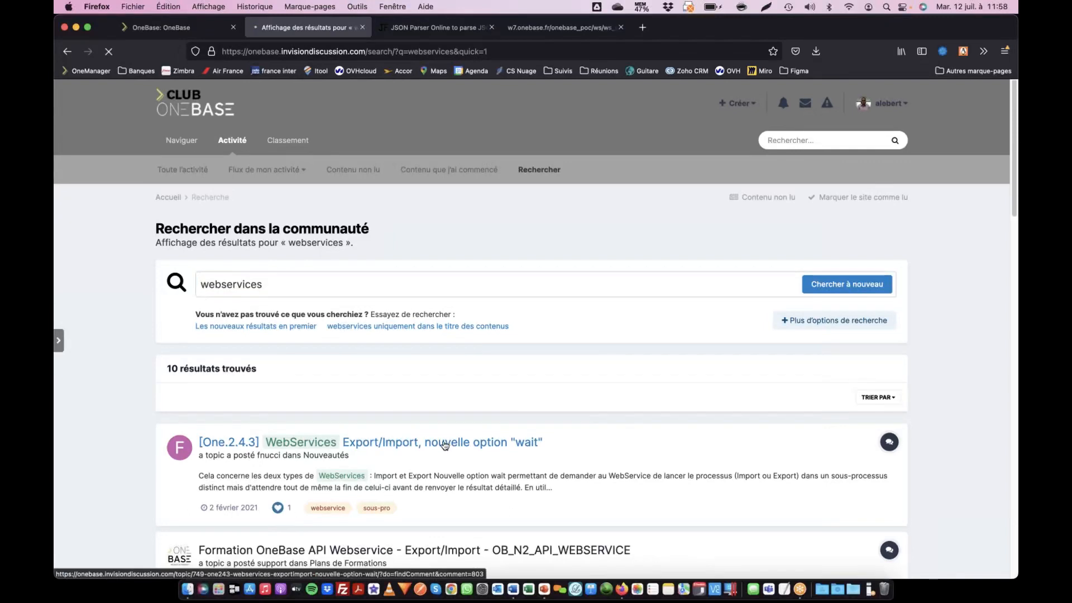
- Open the API WebService Export FAQ through the topic on the new "wait" option and examine its call parameters
click(400, 442)
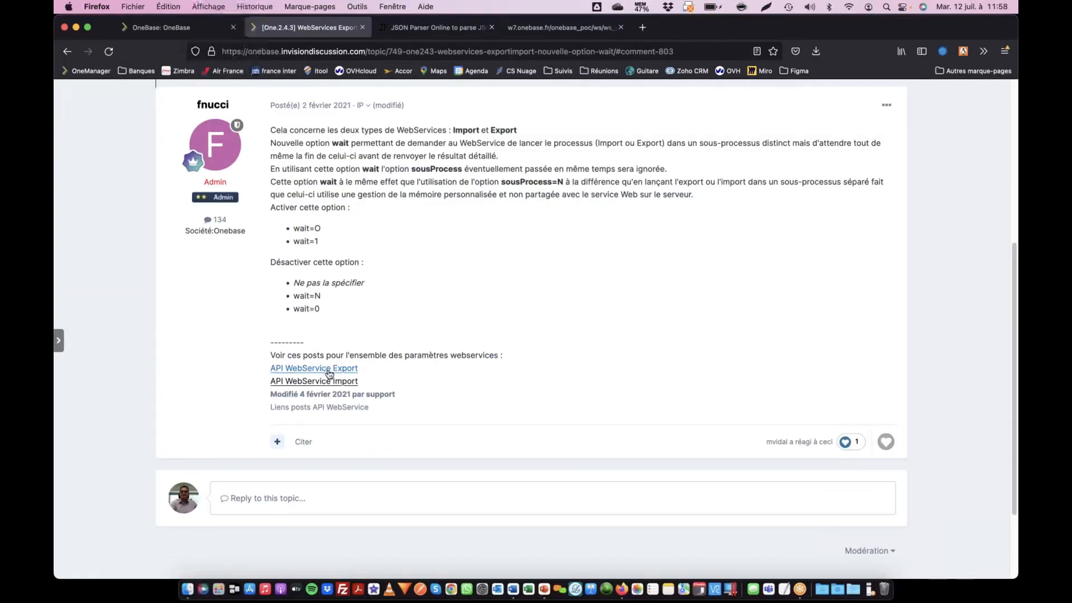
click(334, 369)
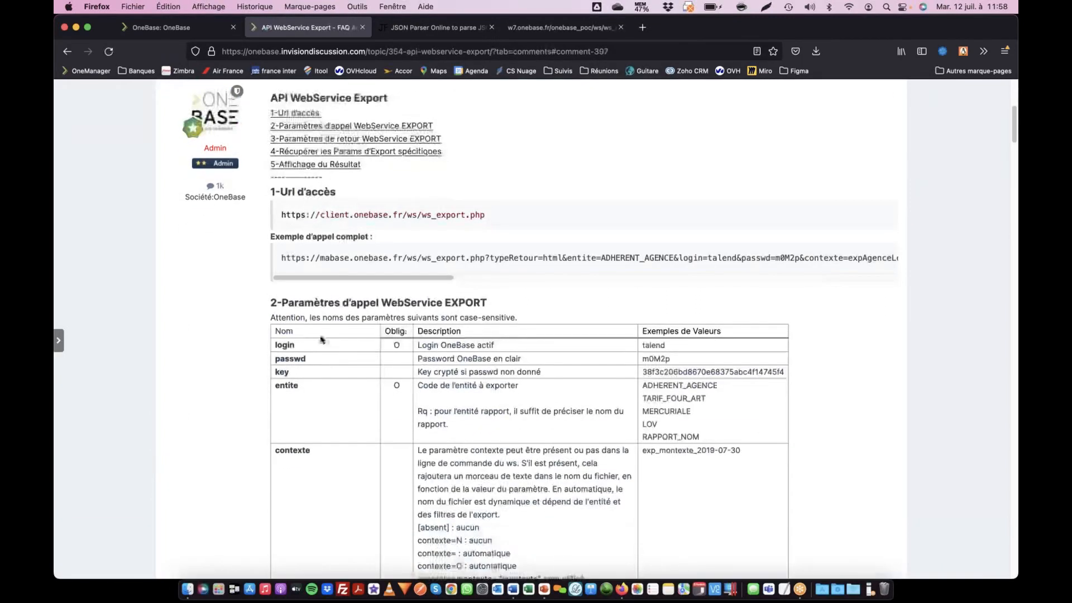
scroll(312, 272, down, 3)
scroll(311, 273, down, 2)
drag(305, 168, 395, 306)
scroll(395, 306, down, 10)
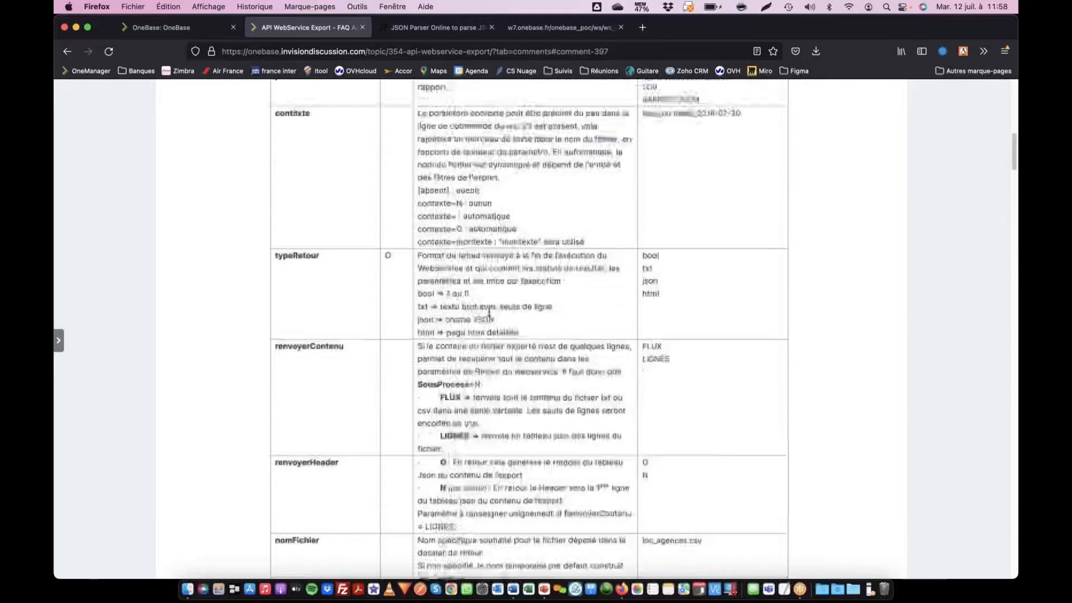
scroll(556, 344, down, 13)
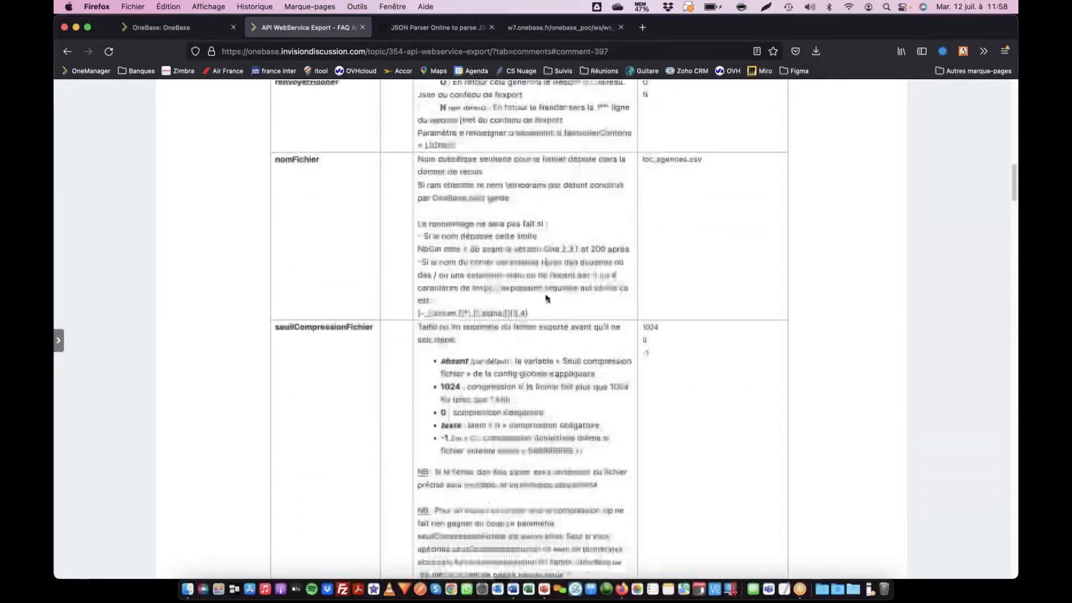
scroll(555, 345, down, 18)
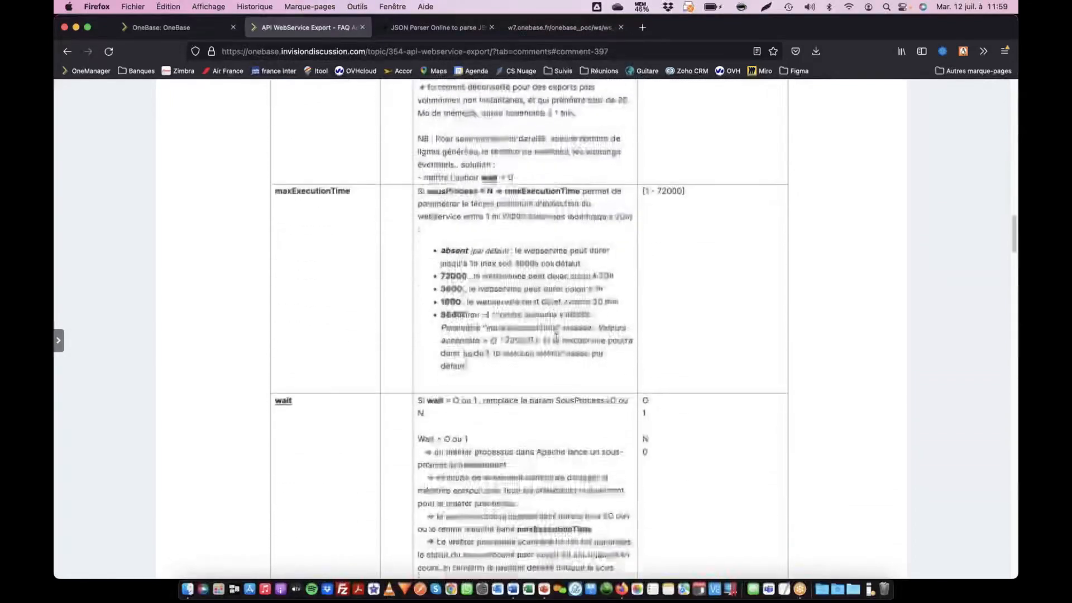
scroll(542, 322, down, 18)
scroll(539, 321, down, 18)
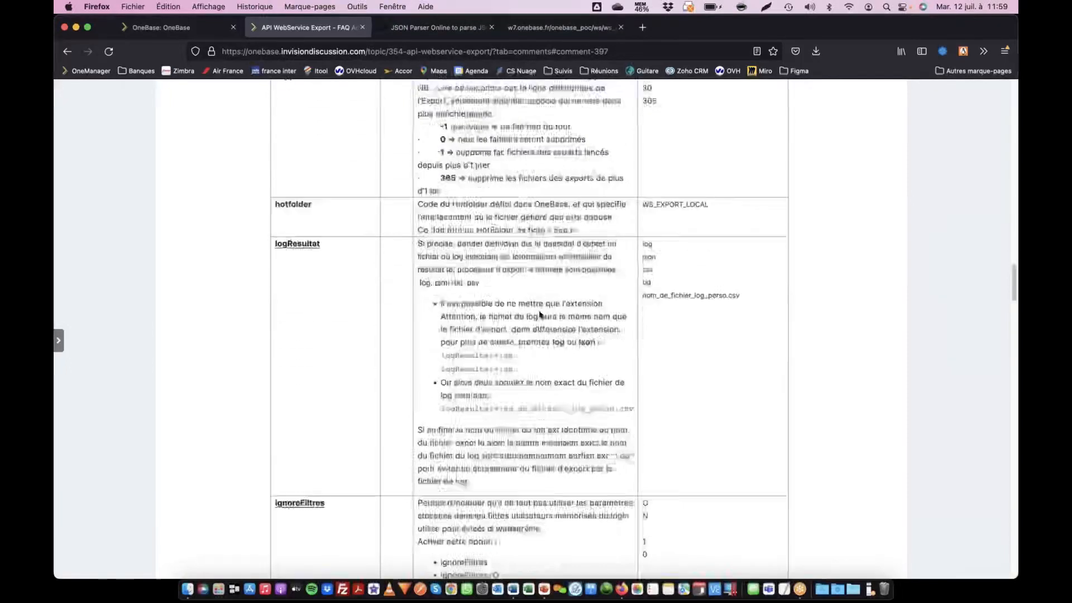
scroll(535, 322, down, 13)
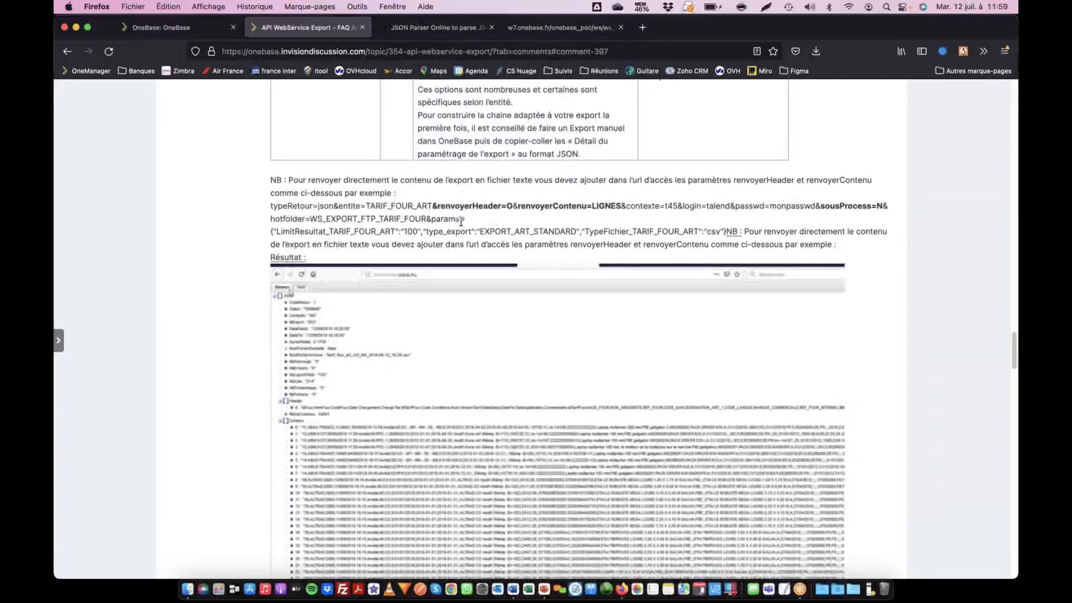
- Examine the FAQ's export return parameters and its section on retrieving specific export params, through to the related links
scroll(494, 218, down, 20)
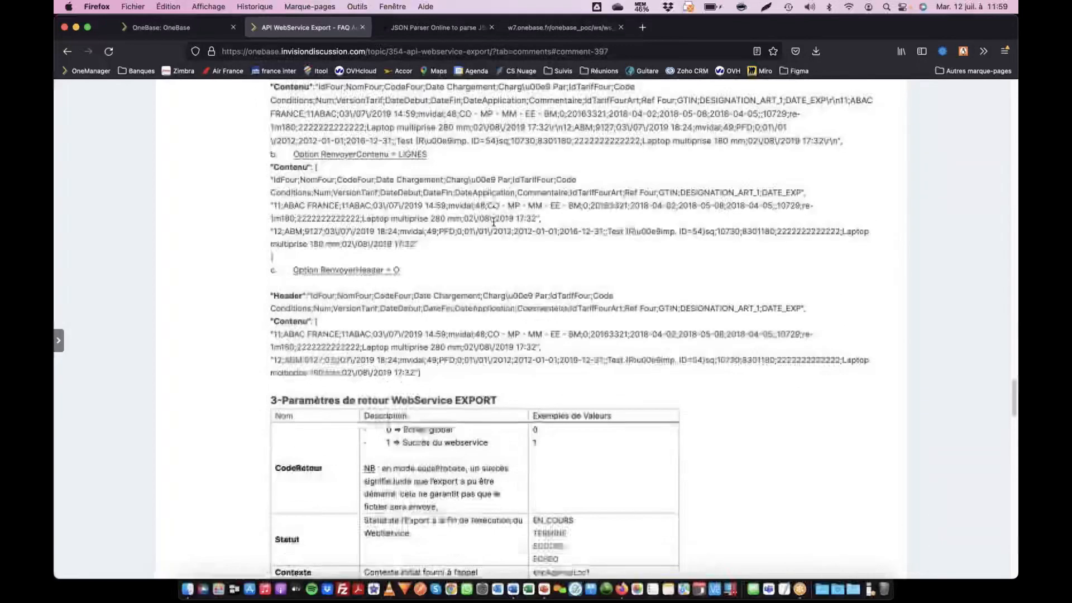
scroll(494, 224, down, 5)
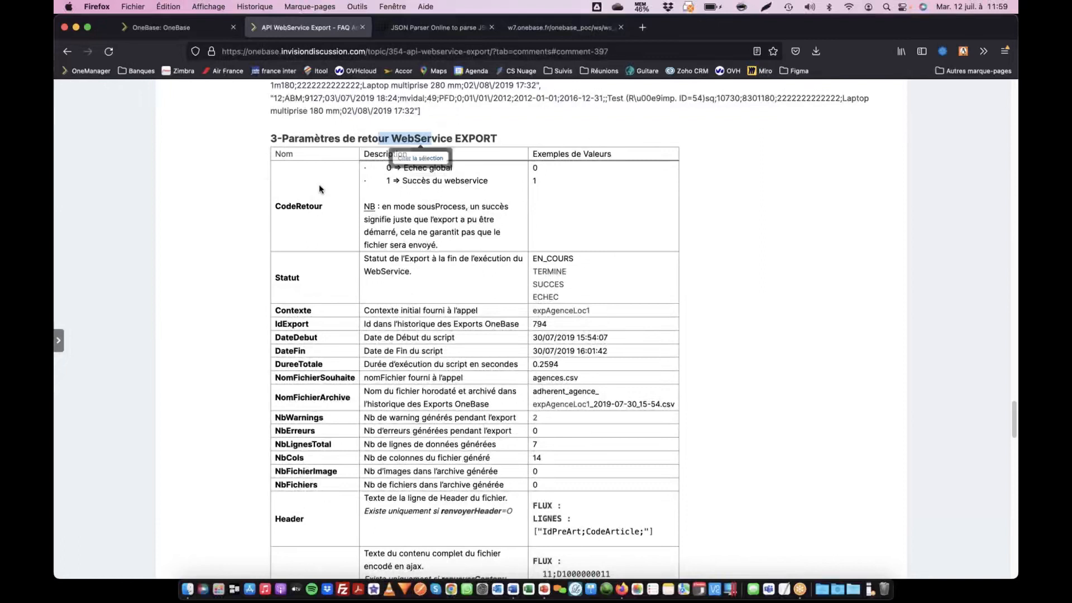
drag(277, 167, 365, 320)
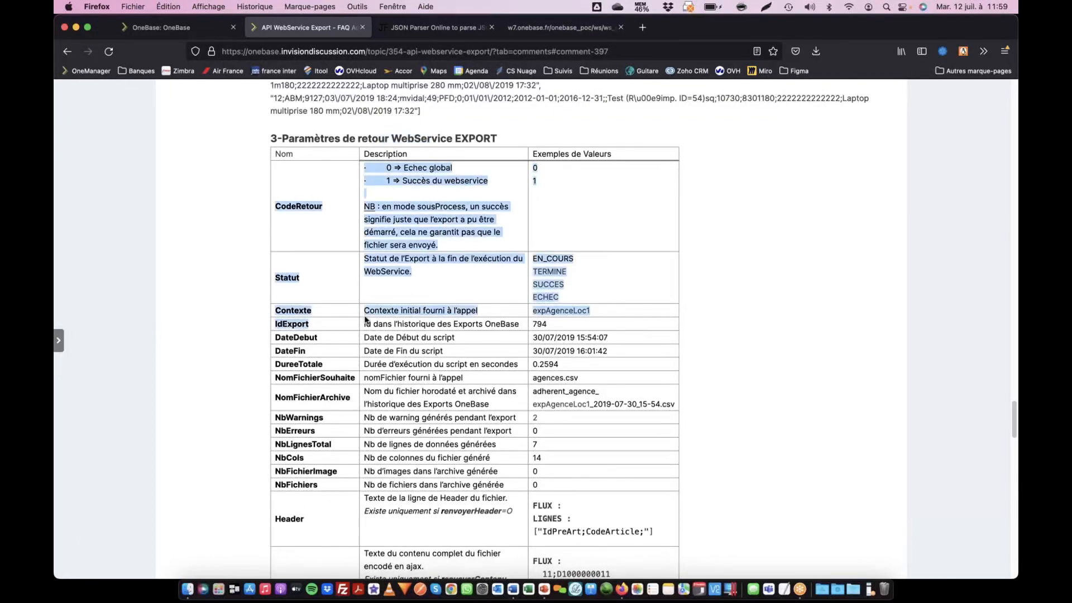
scroll(368, 313, down, 8)
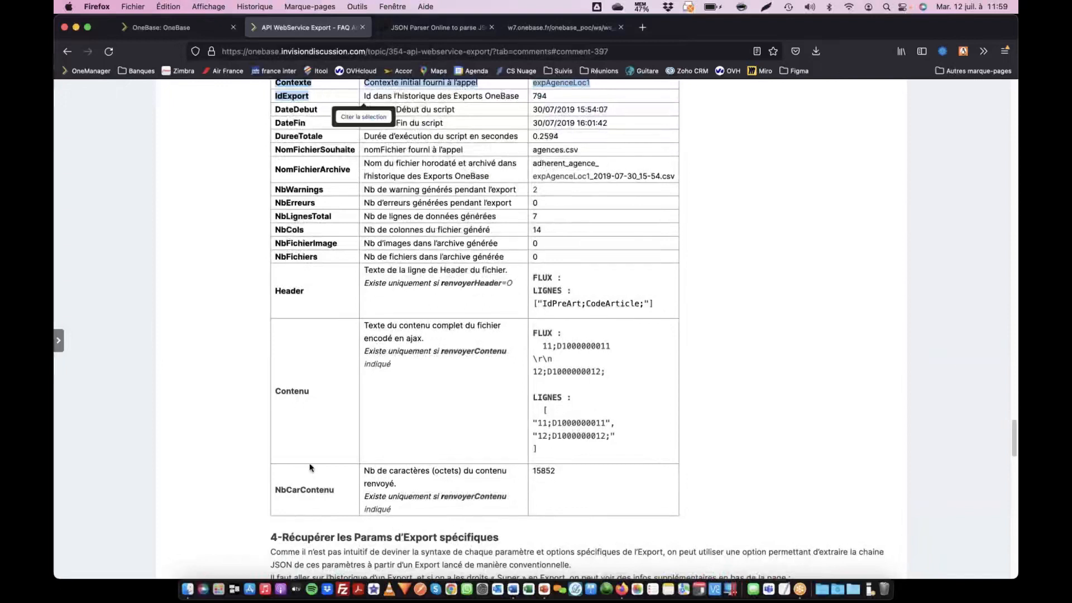
scroll(327, 476, down, 2)
scroll(326, 476, down, 12)
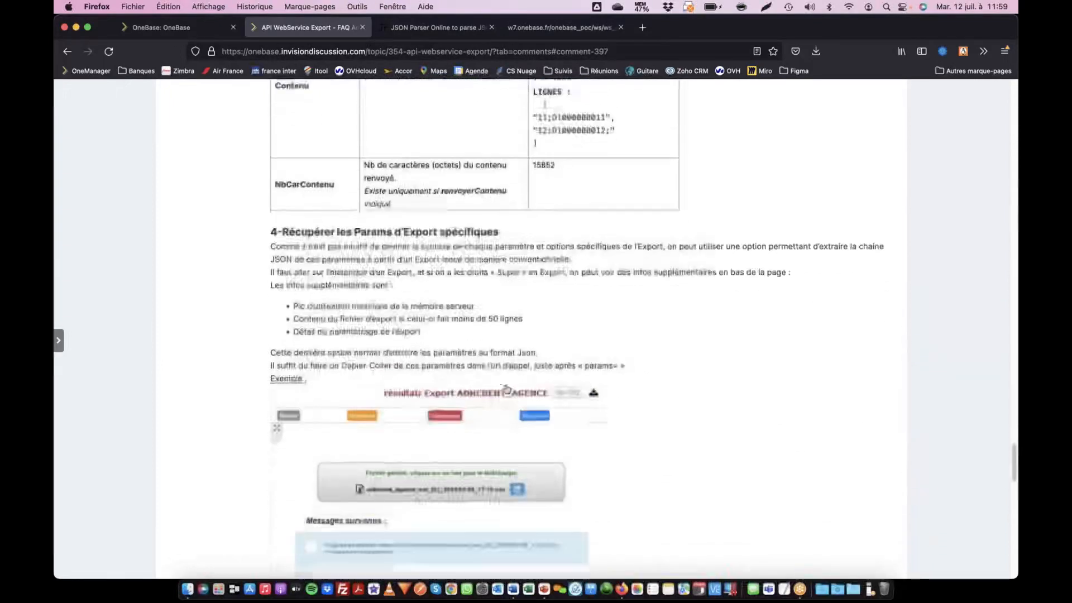
scroll(593, 363, down, 20)
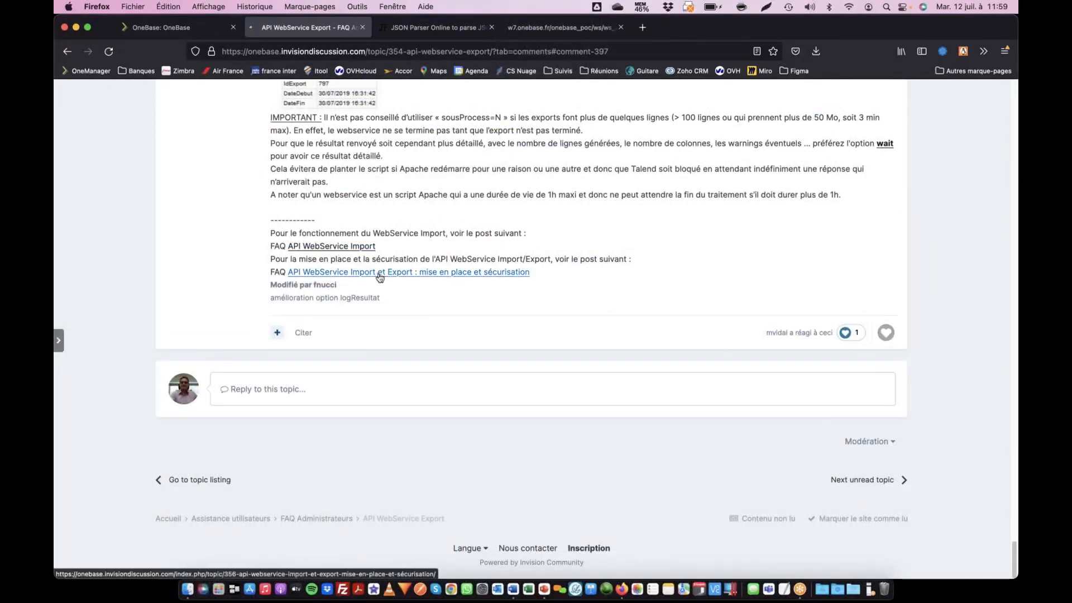
- Open the FAQ on setting up and securing the import and export API WebService, and review its introduction and hotfolder settings
click(441, 273)
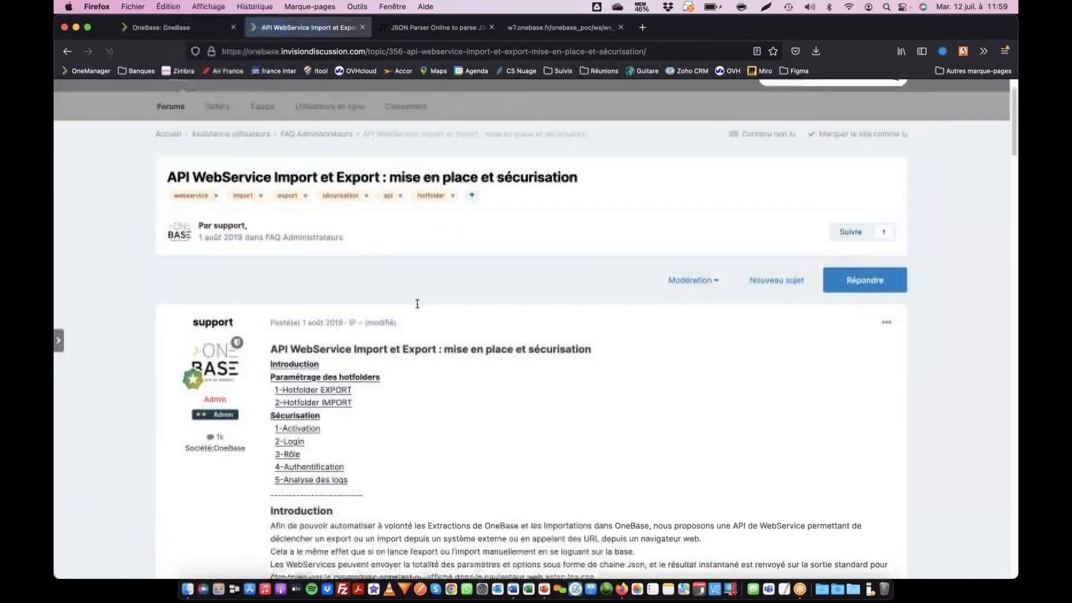
scroll(419, 305, down, 5)
scroll(414, 341, down, 5)
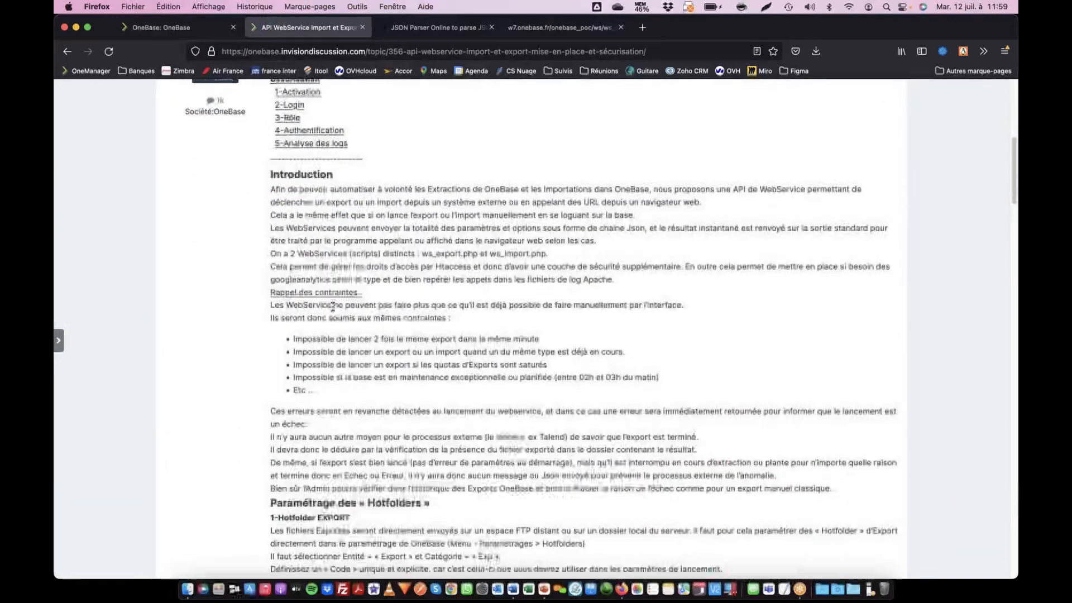
scroll(422, 327, down, 8)
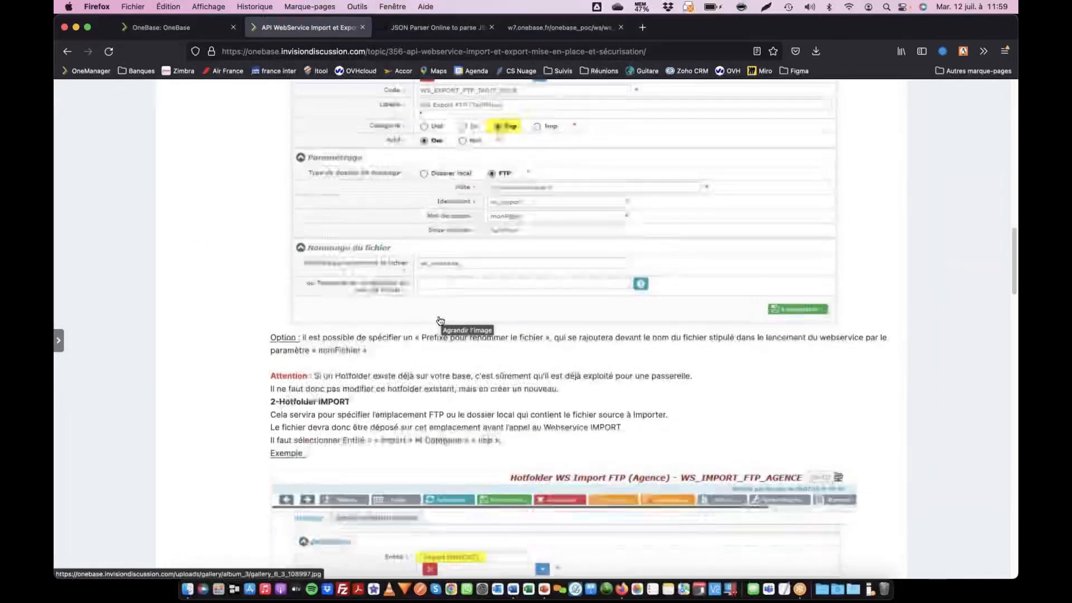
scroll(438, 317, up, 7)
scroll(439, 319, up, 5)
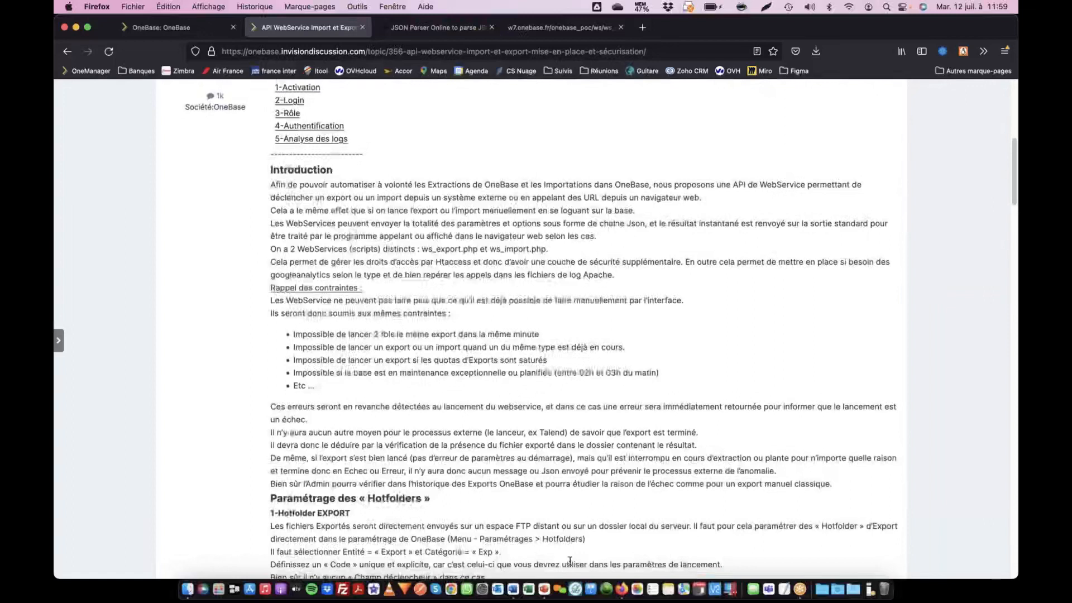
- Switch to the PowerPoint slideshow and advance to the Contacts slide
click(786, 589)
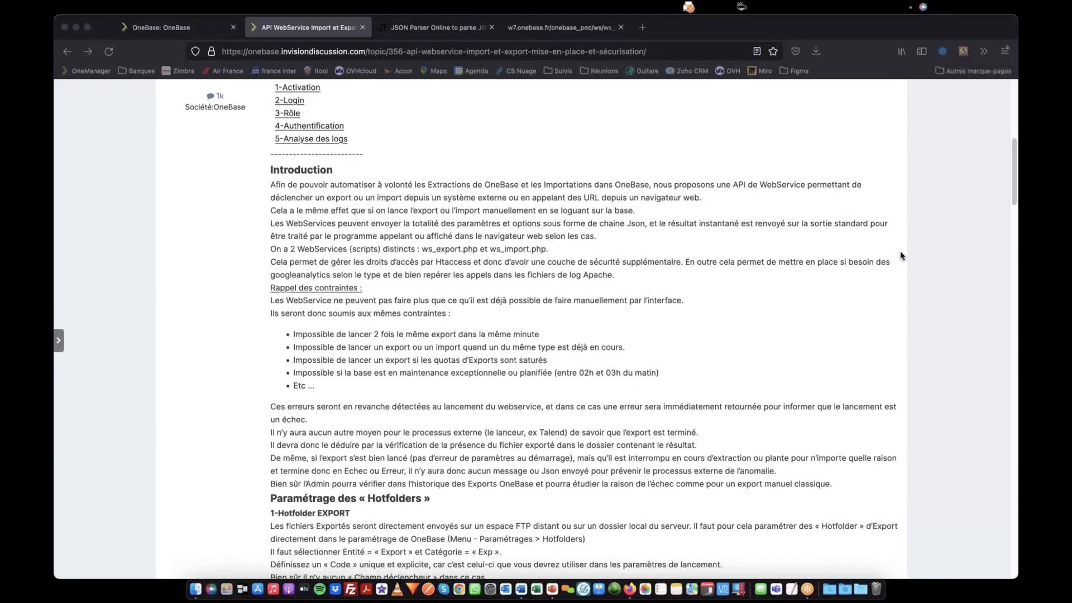
key(super+Tab)
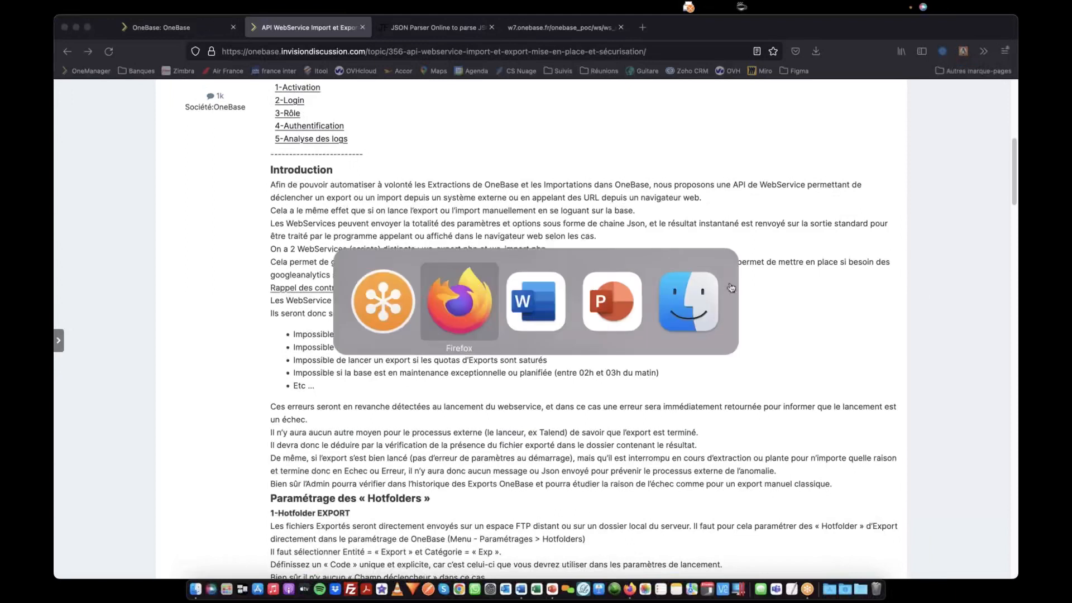
click(588, 301)
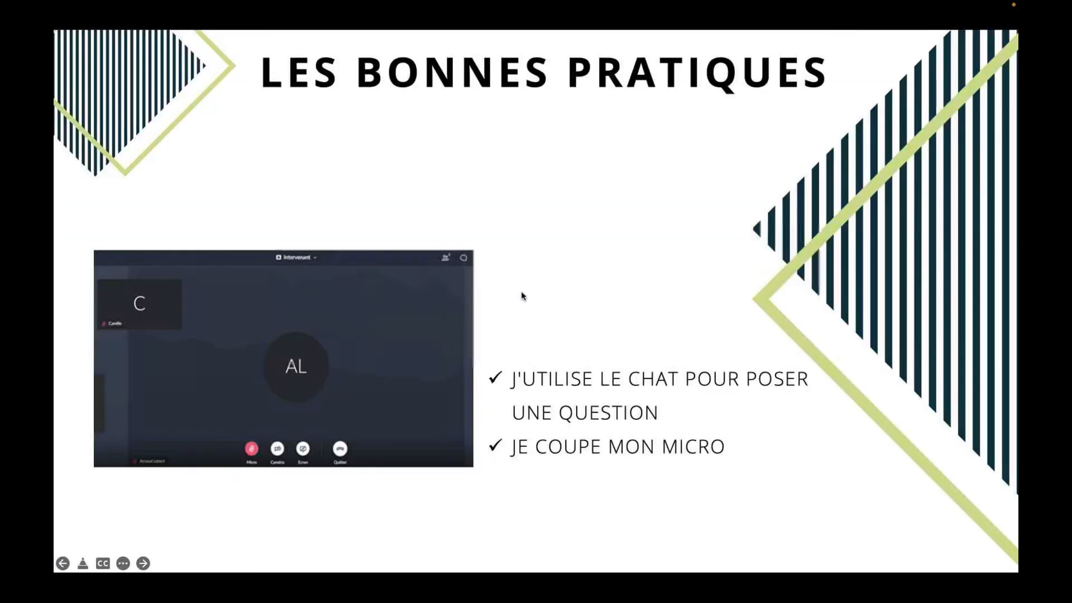
click(522, 296)
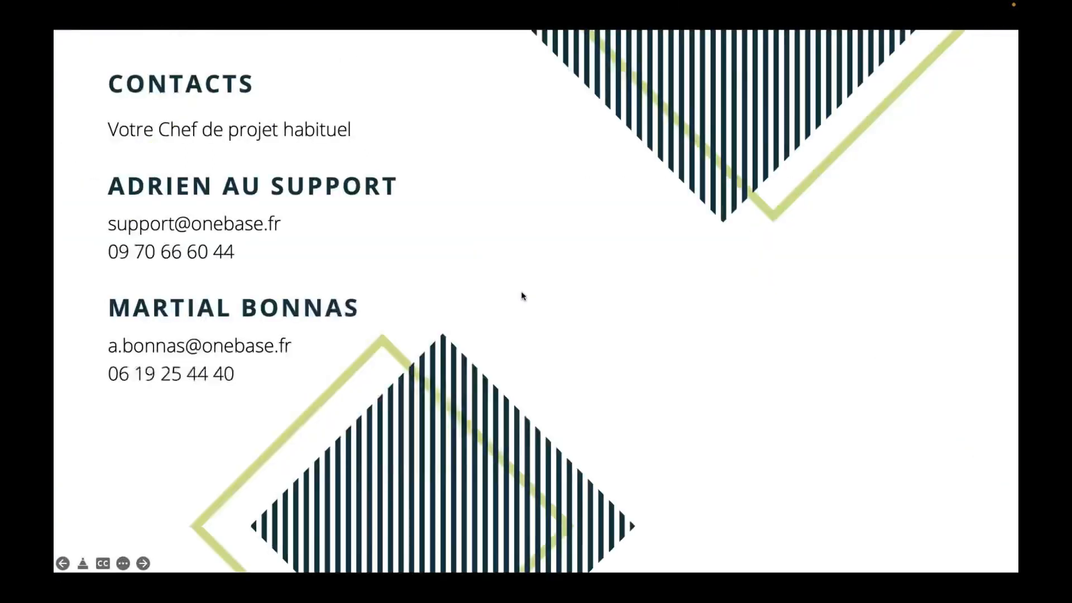